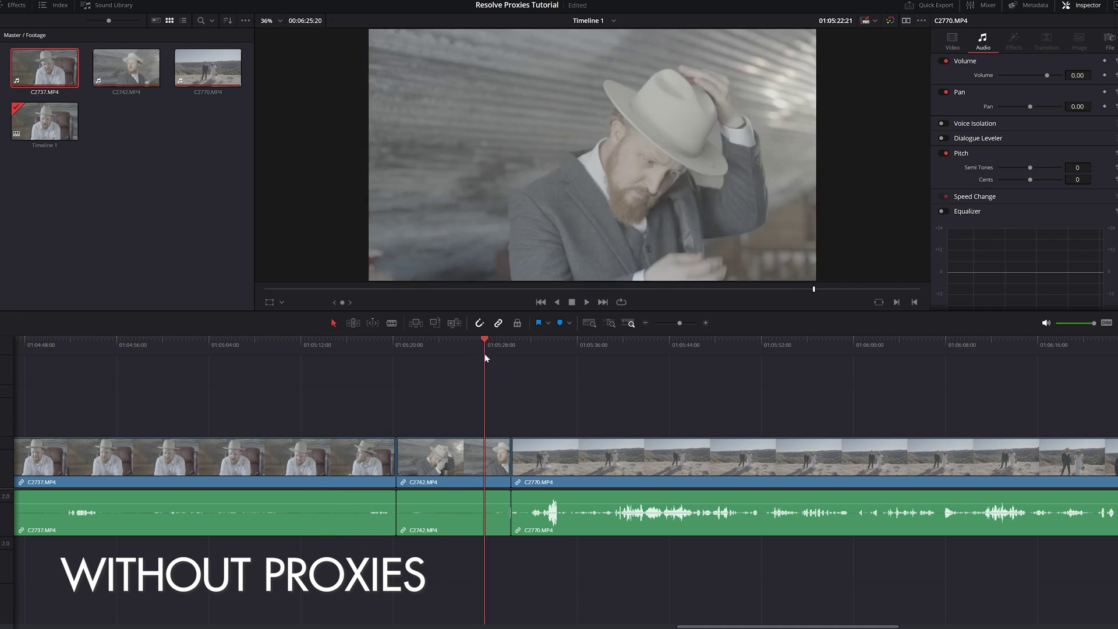
# Scrub and jump around the timeline between the hat and cliff clips to test playback responsiveness
pyautogui.moveTo(485, 358); pyautogui.dragTo(1030, 371)
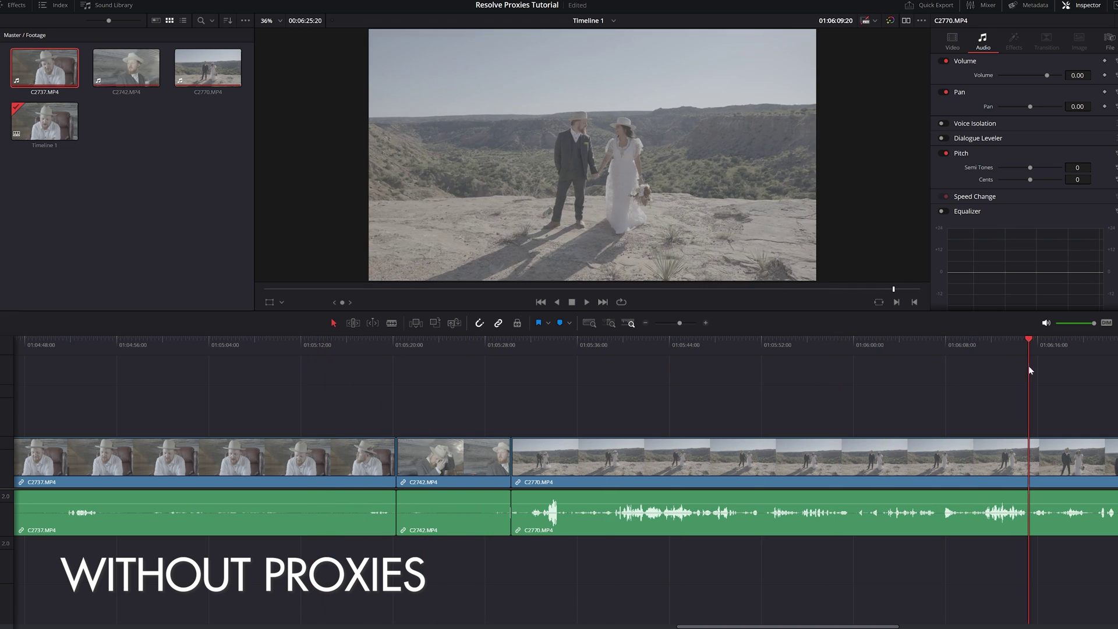
pyautogui.click(706, 350)
pyautogui.click(994, 345)
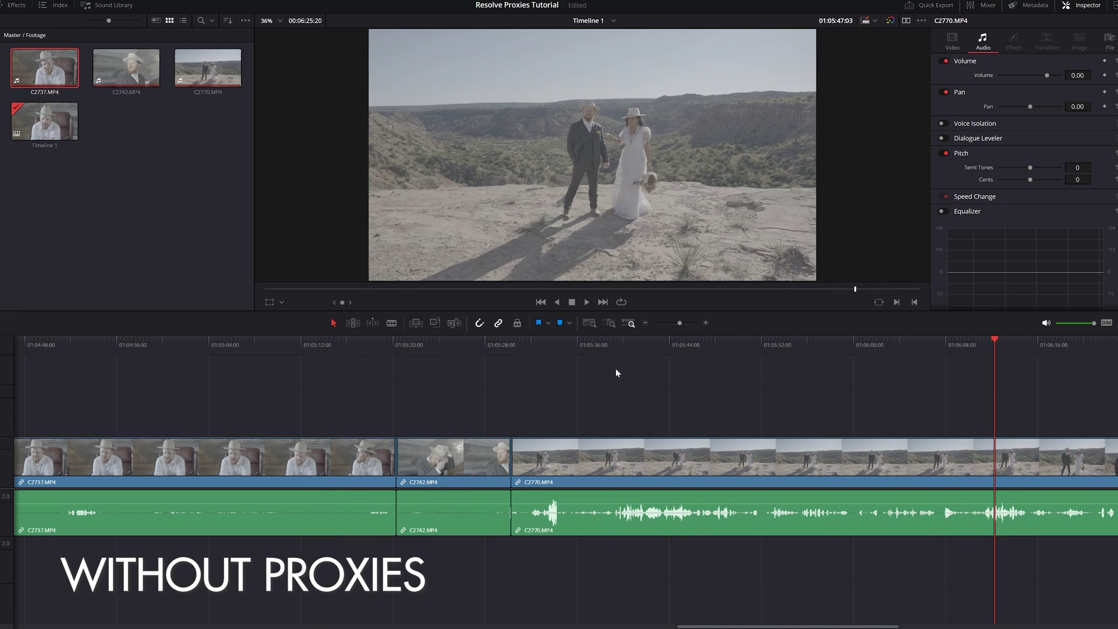
pyautogui.click(429, 349)
pyautogui.click(797, 342)
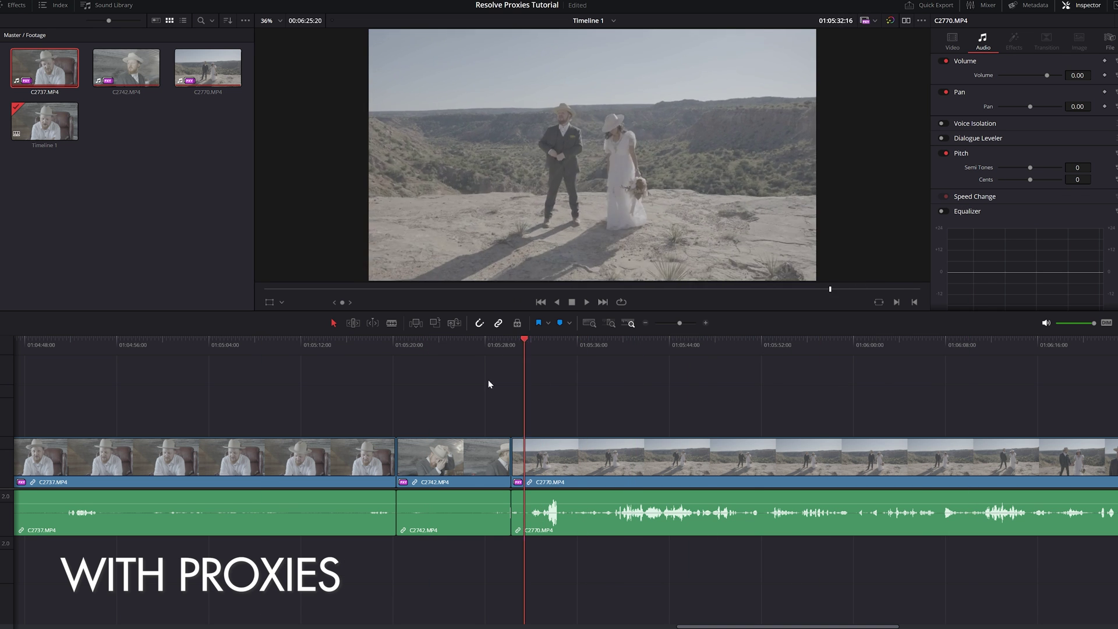
pyautogui.click(365, 381)
pyautogui.click(514, 383)
pyautogui.click(719, 384)
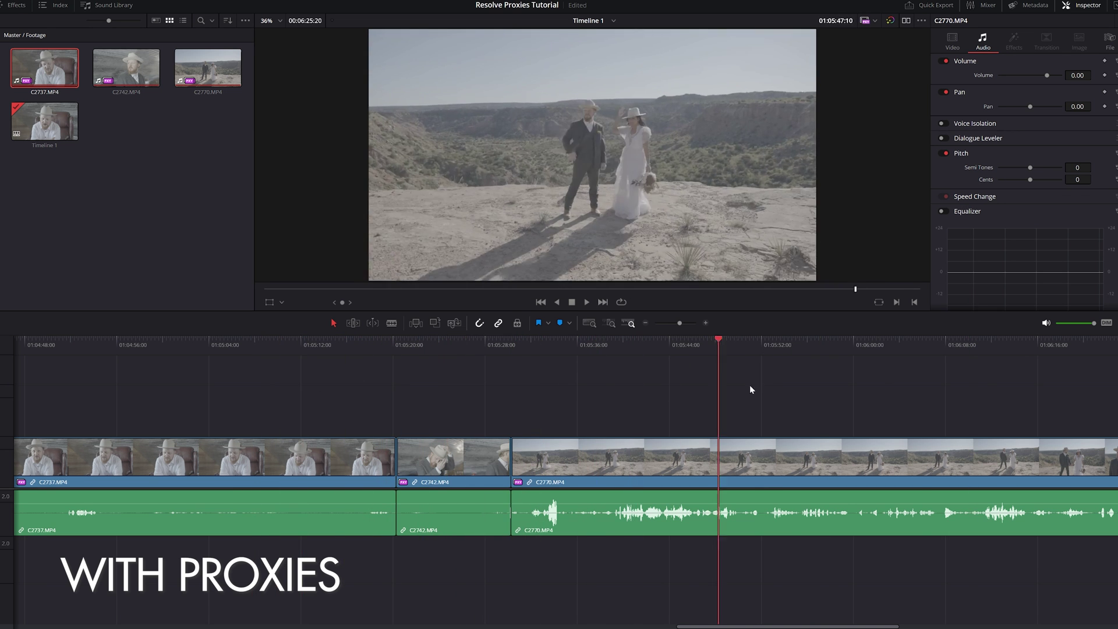
pyautogui.click(571, 382)
pyautogui.click(353, 385)
pyautogui.click(233, 386)
pyautogui.click(412, 388)
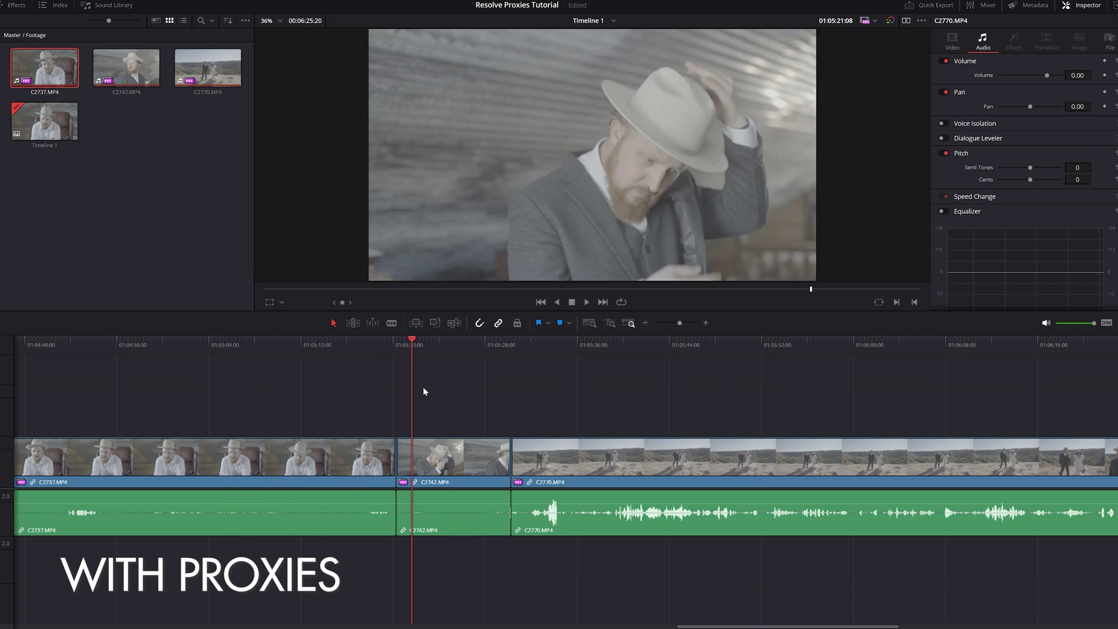
pyautogui.click(579, 390)
pyautogui.click(764, 390)
pyautogui.click(620, 341)
pyautogui.click(913, 346)
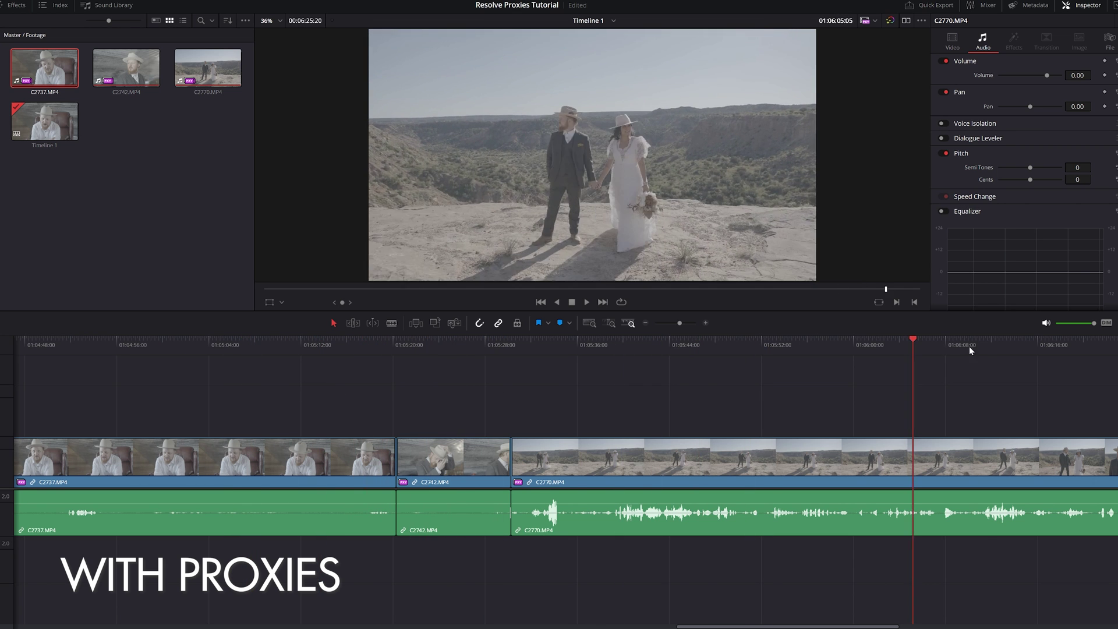
pyautogui.click(711, 349)
pyautogui.click(550, 350)
pyautogui.click(408, 348)
pyautogui.click(372, 347)
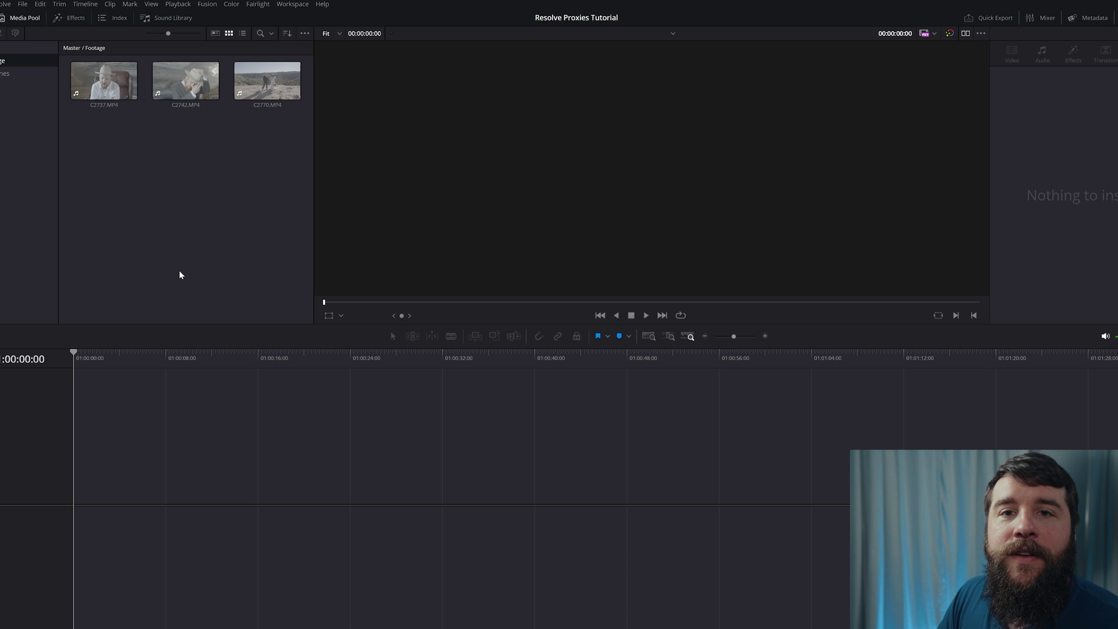
pyautogui.click(24, 8)
# Set the project's proxy media resolution to Quarter in Master Settings
pyautogui.click(44, 211)
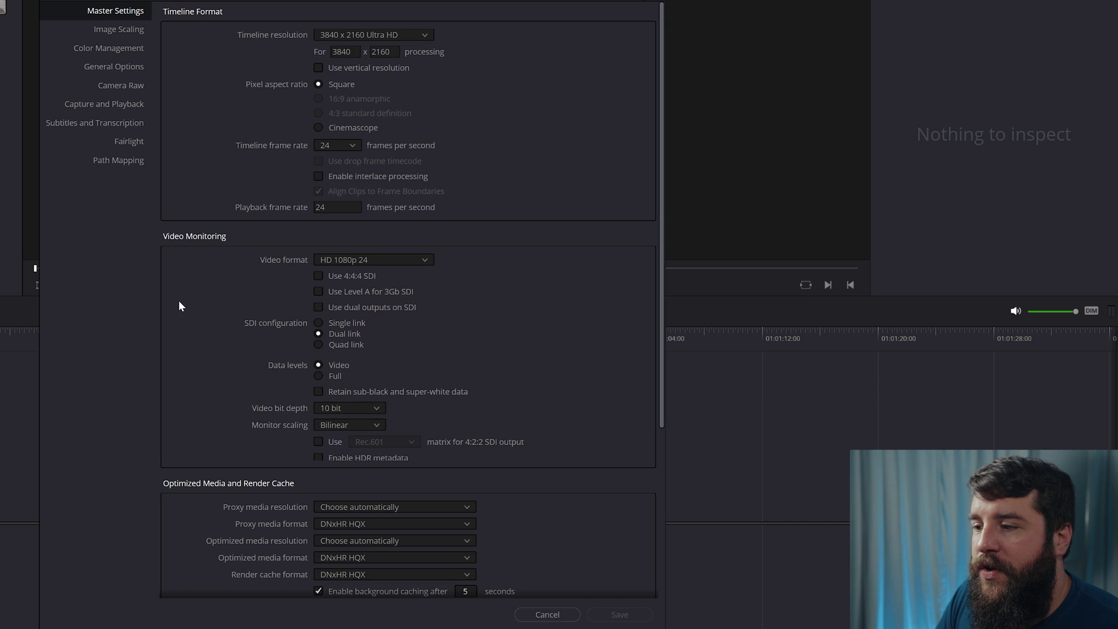
pyautogui.scroll(-1, 198, 312)
pyautogui.scroll(-1, 198, 317)
pyautogui.scroll(-1, 199, 323)
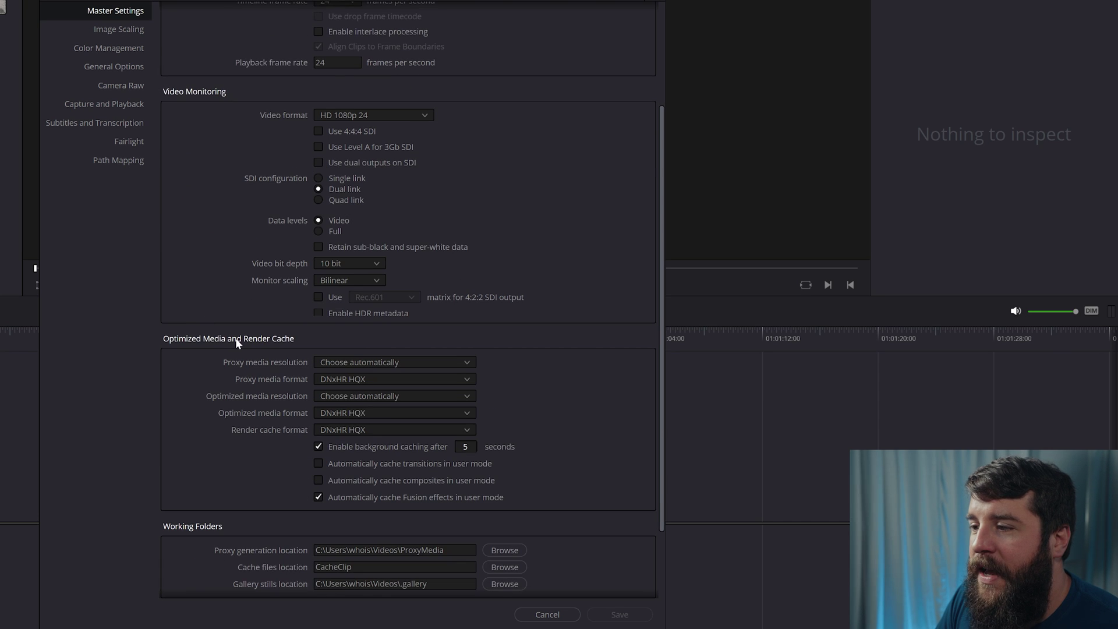
pyautogui.scroll(-1, 236, 330)
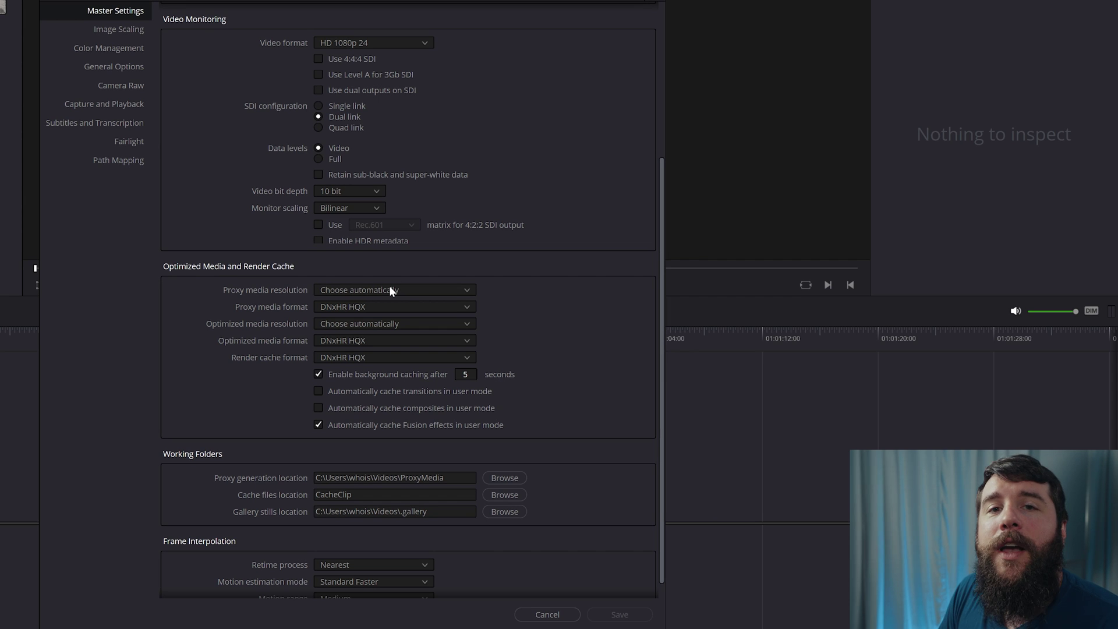
pyautogui.click(391, 290)
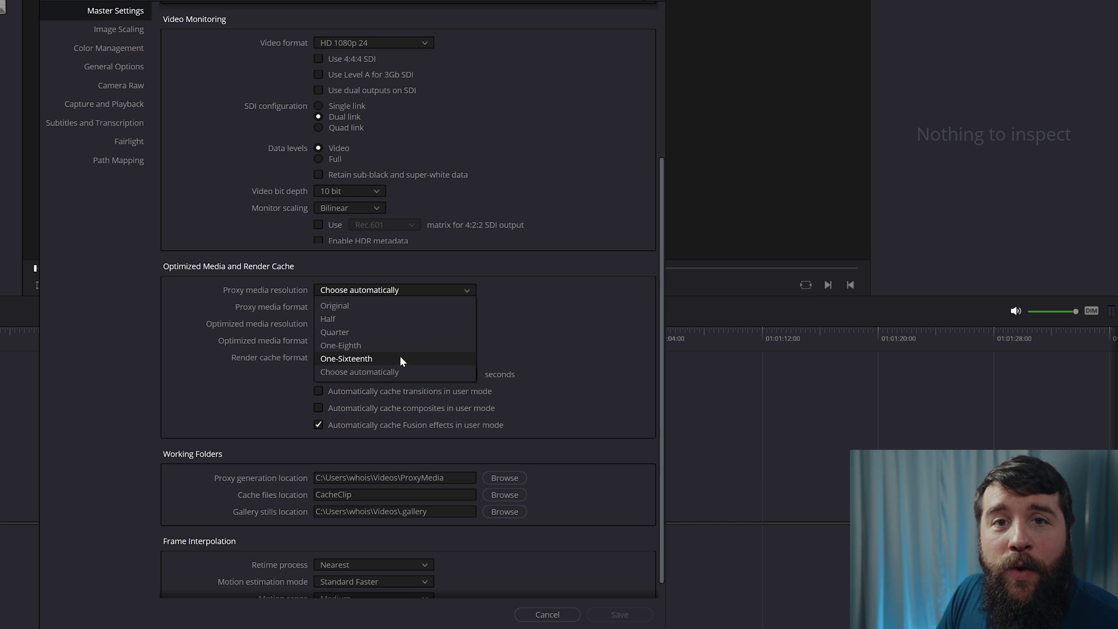
pyautogui.click(431, 333)
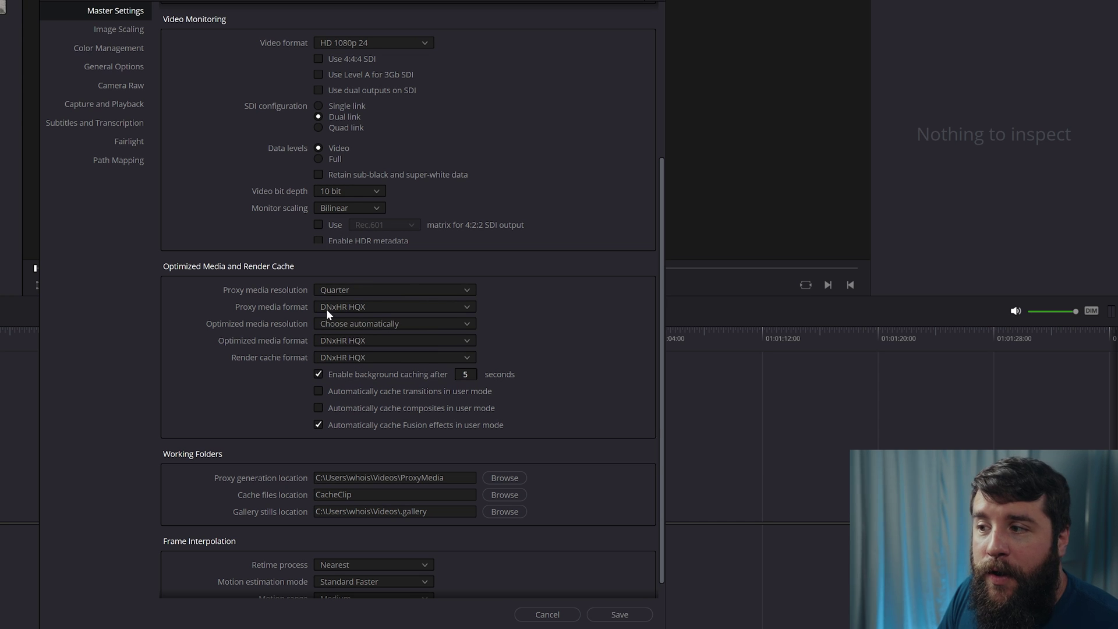
# Set the proxy media format to H.264 and save the project settings
pyautogui.click(438, 306)
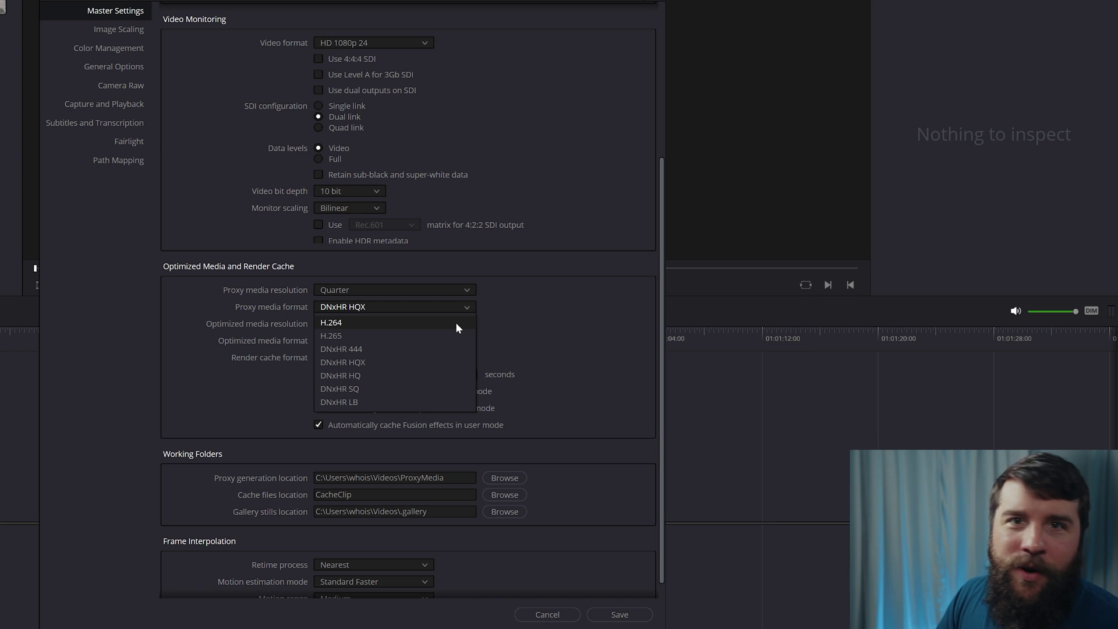
pyautogui.click(455, 322)
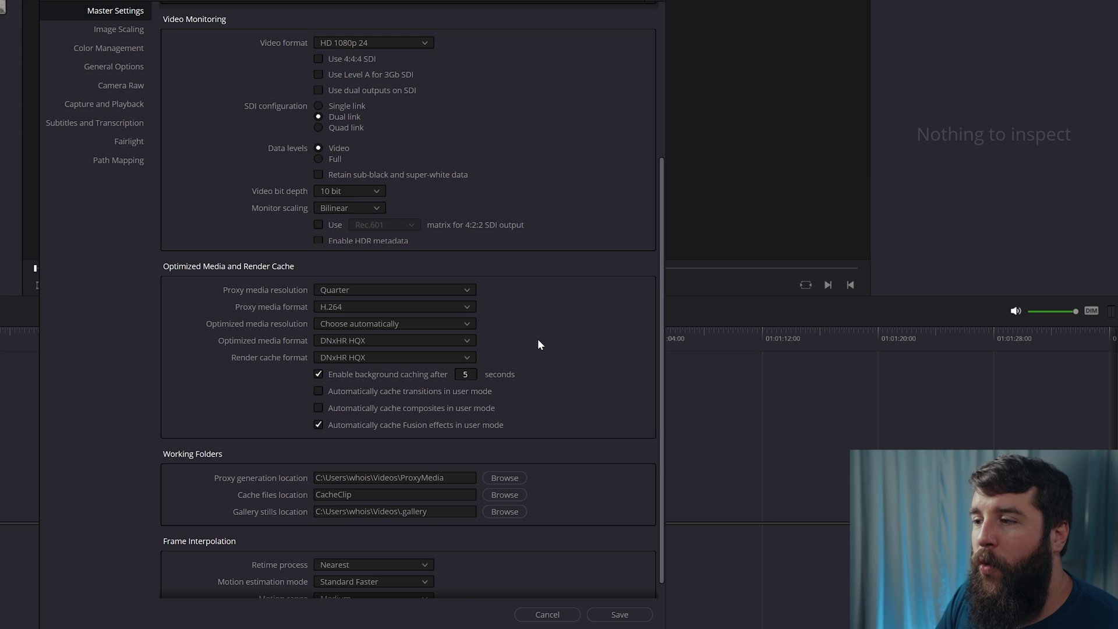
pyautogui.scroll(-1, 555, 393)
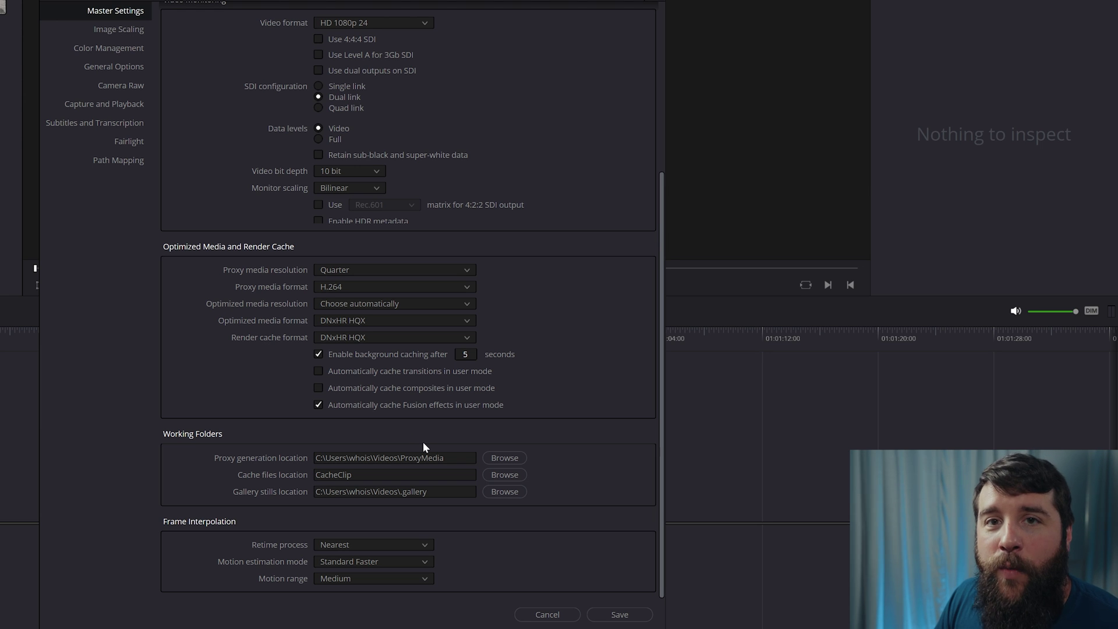
pyautogui.click(620, 615)
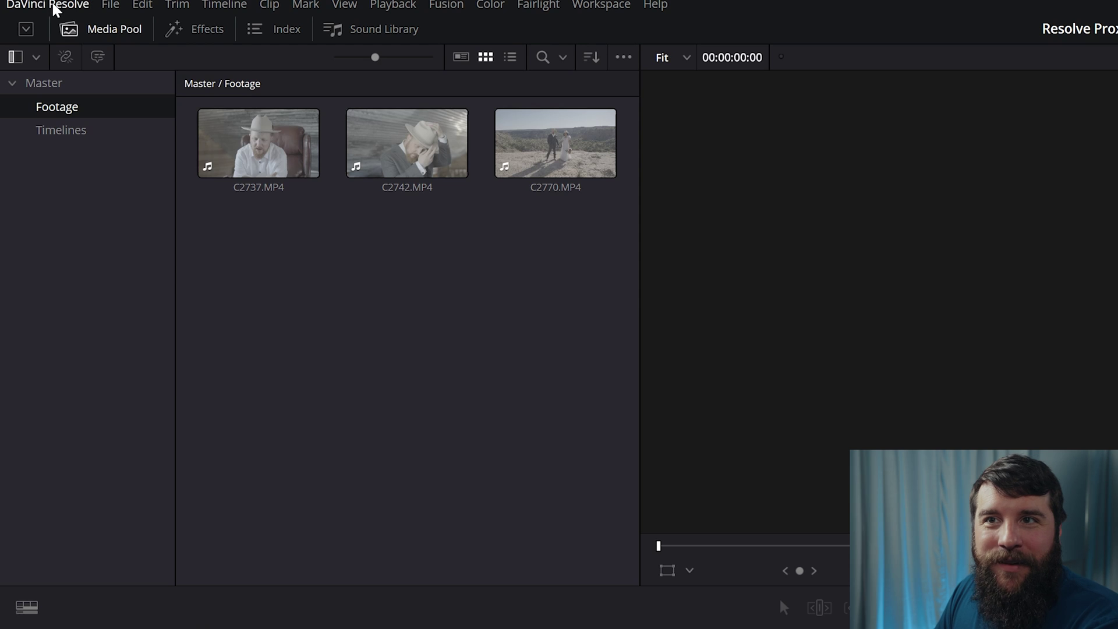
# Set Proxy Generation Location to proxy subfolders in media file locations and save preferences
pyautogui.click(49, 5)
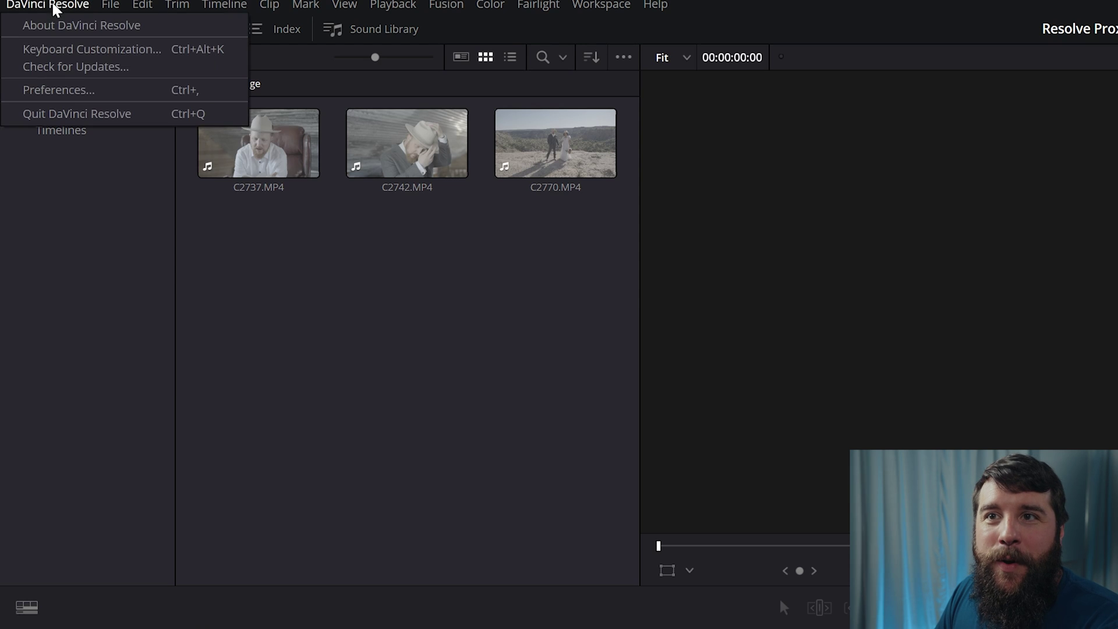
pyautogui.click(78, 91)
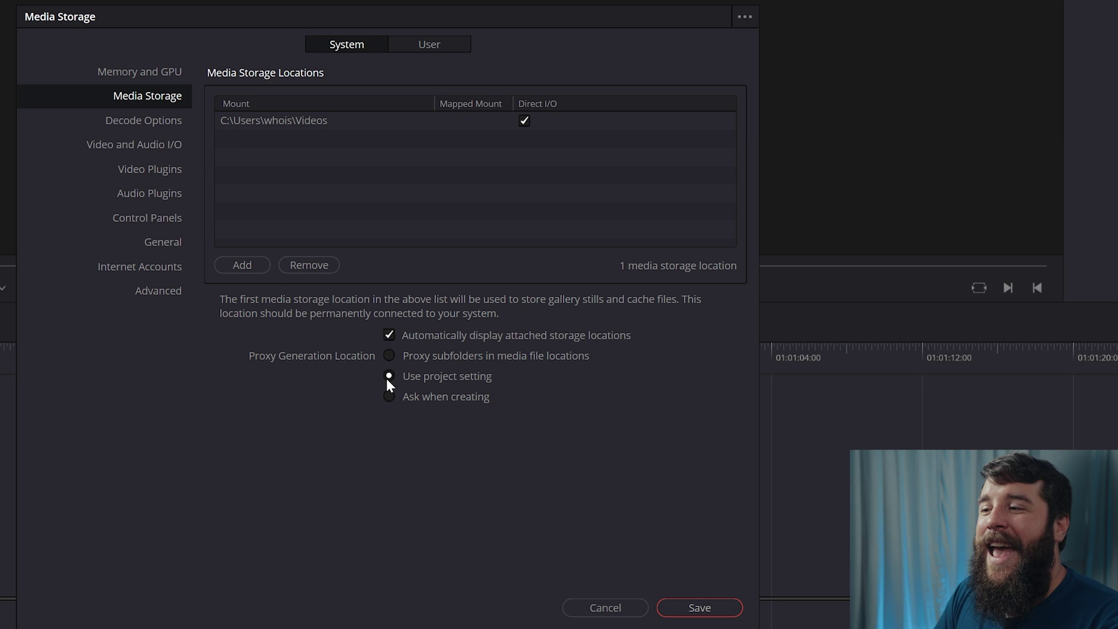
pyautogui.click(388, 356)
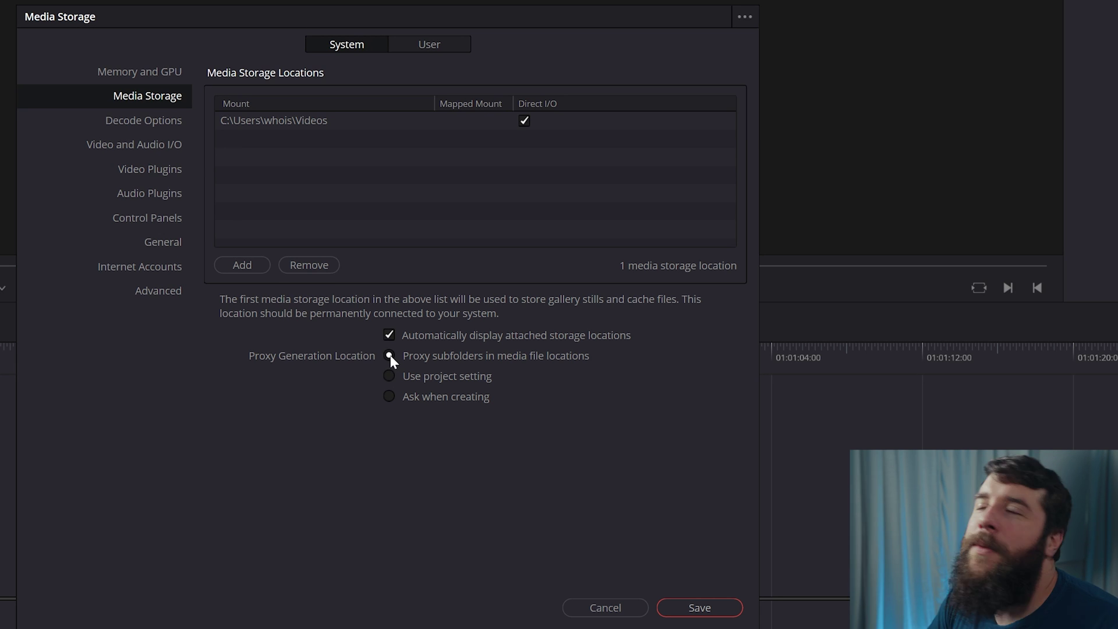
pyautogui.click(388, 375)
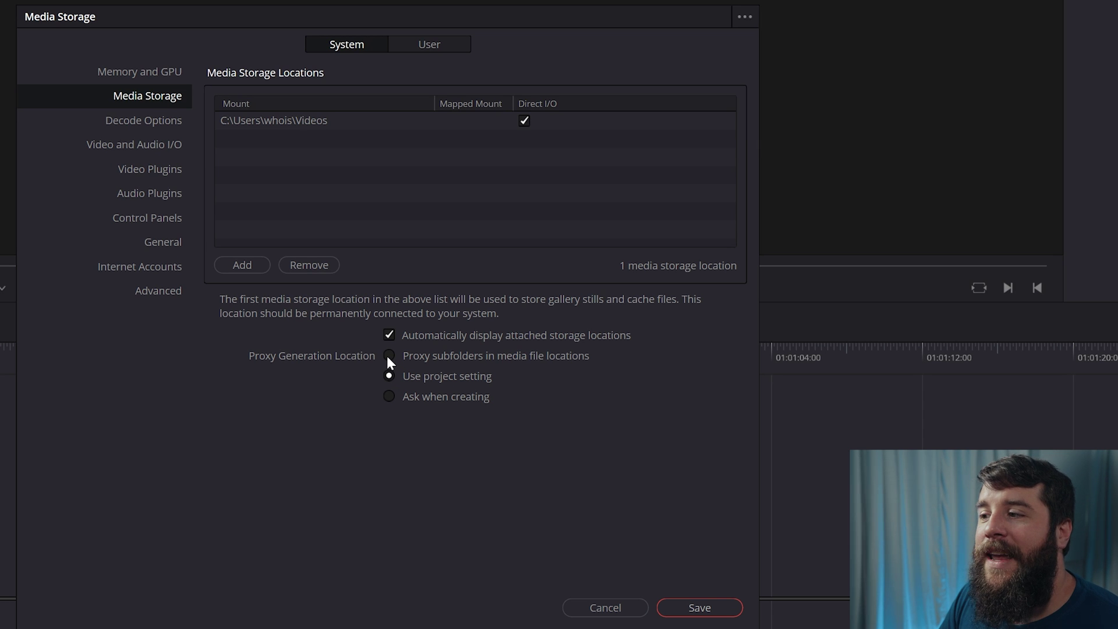
pyautogui.click(389, 355)
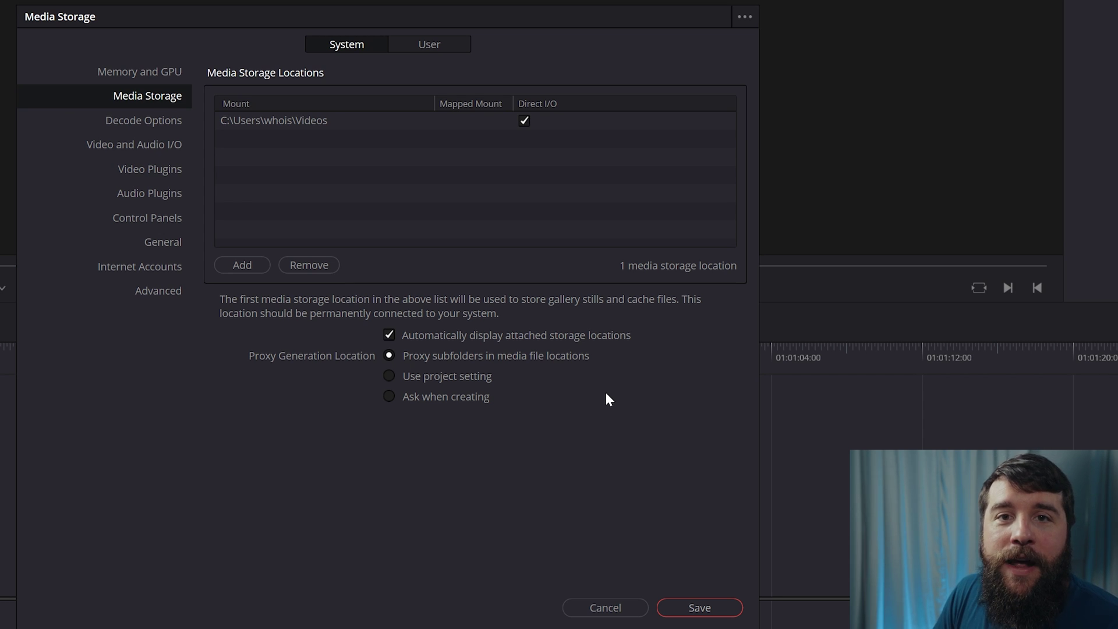
pyautogui.click(687, 605)
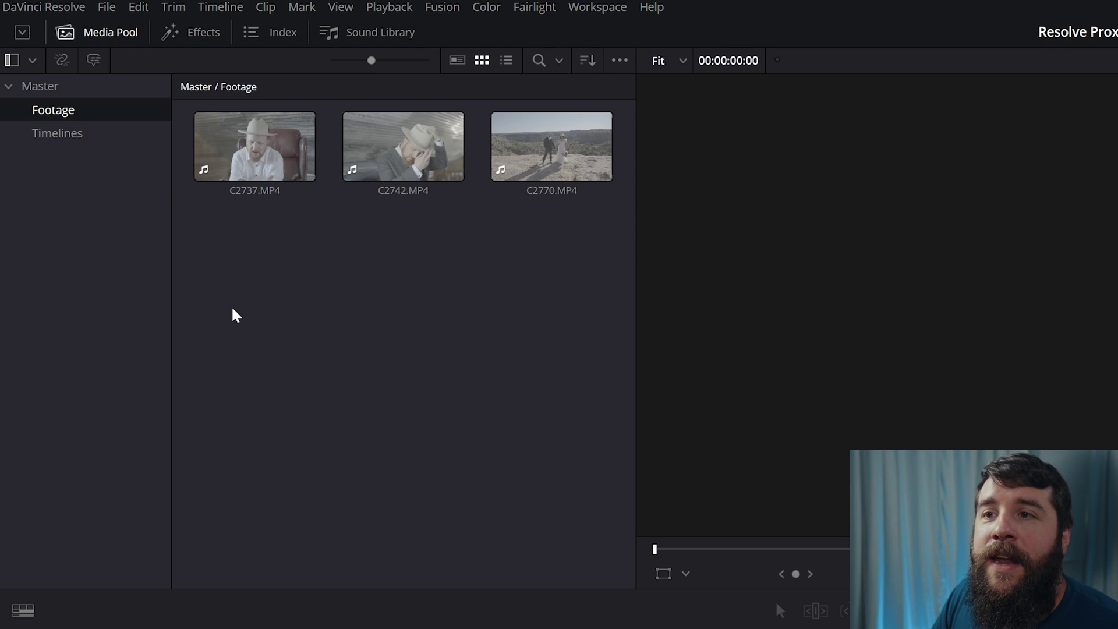
# Generate proxy media for all three selected footage clips
pyautogui.moveTo(232, 310); pyautogui.dragTo(583, 157)
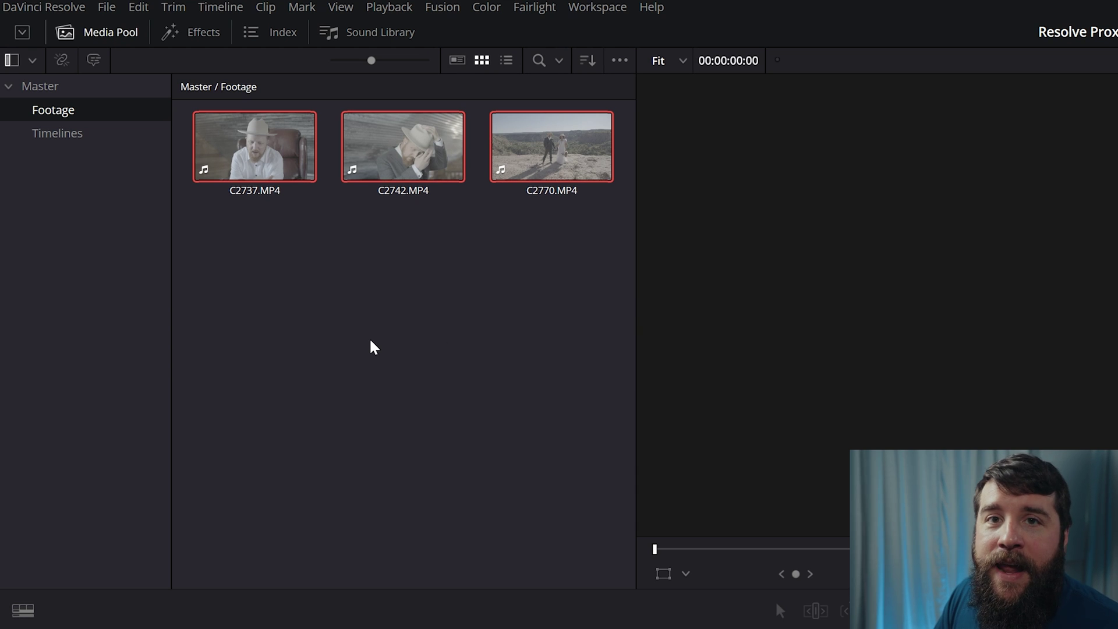
pyautogui.rightClick(259, 165)
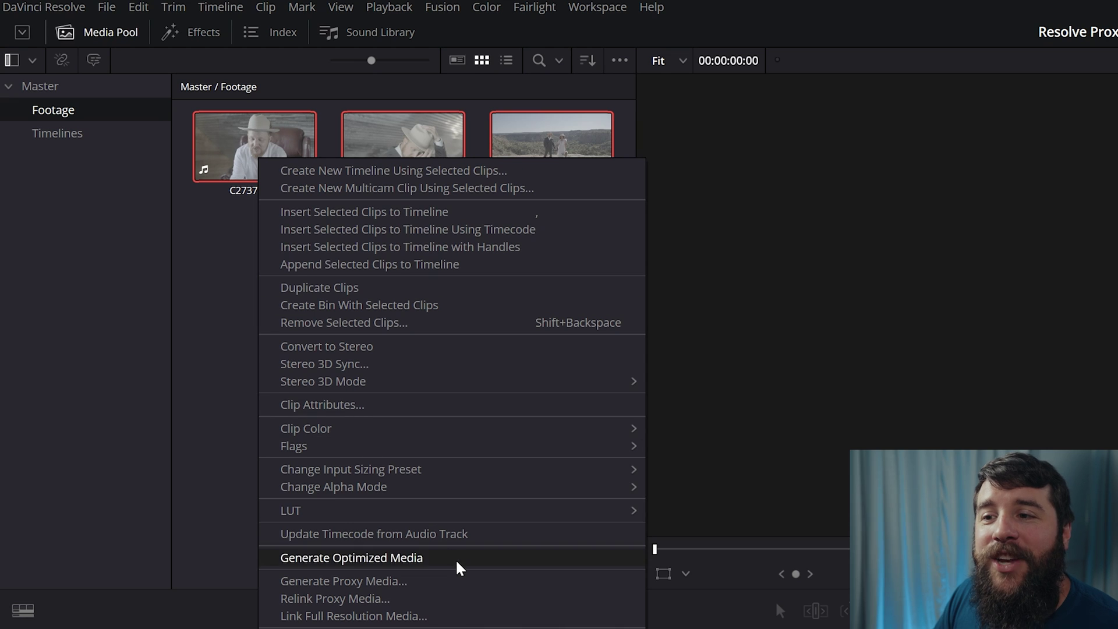
pyautogui.click(463, 584)
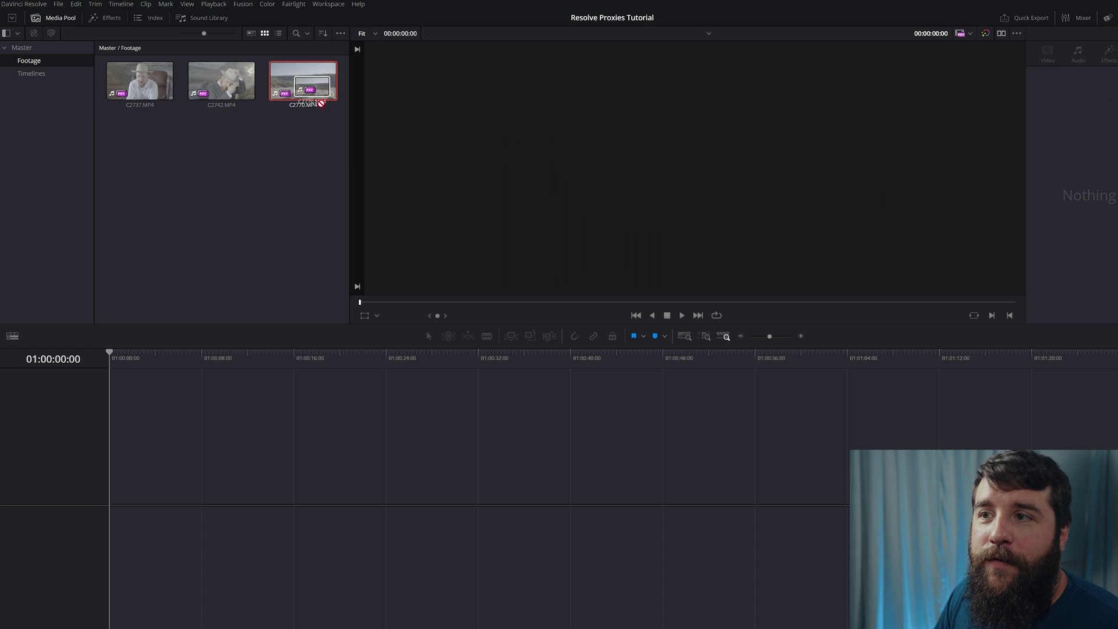
# Place C2770.MP4 on a new timeline, scrub through it and select its video clip
pyautogui.moveTo(284, 83); pyautogui.dragTo(187, 471)
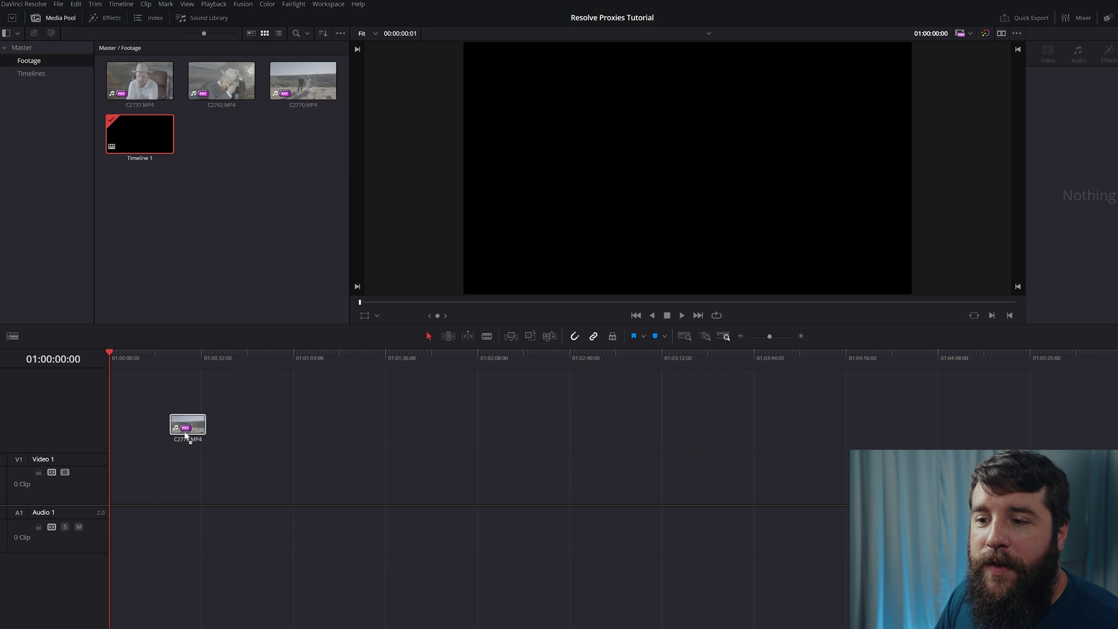
pyautogui.moveTo(166, 359); pyautogui.dragTo(278, 354)
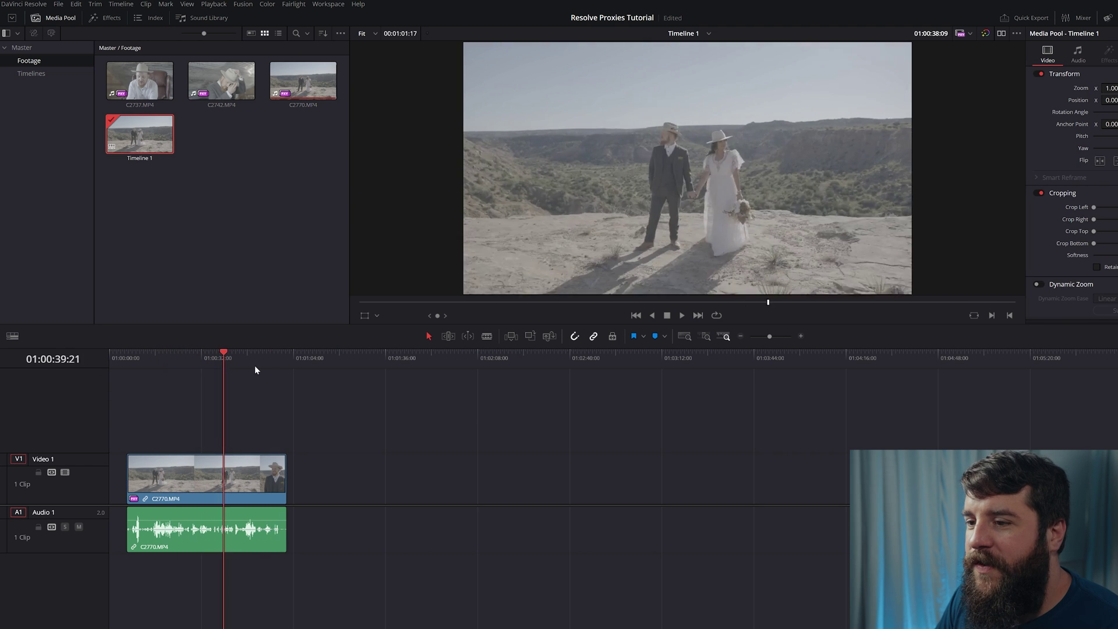
pyautogui.moveTo(288, 352)
pyautogui.mouseDown()
pyautogui.moveTo(263, 358)
pyautogui.moveTo(251, 343)
pyautogui.moveTo(207, 358)
pyautogui.mouseUp()
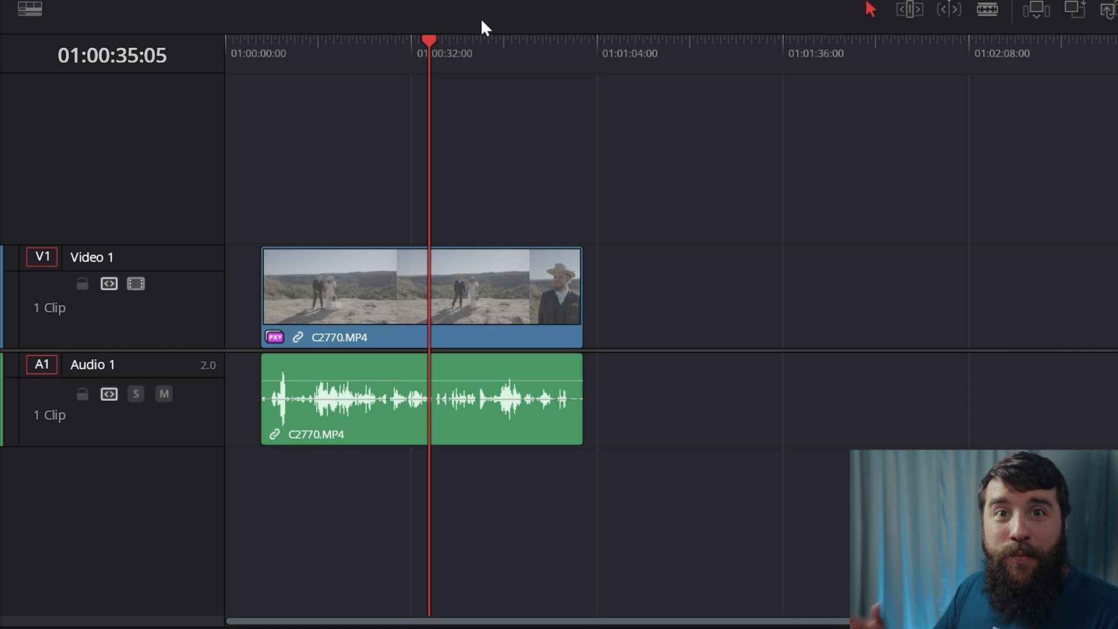
pyautogui.click(272, 339)
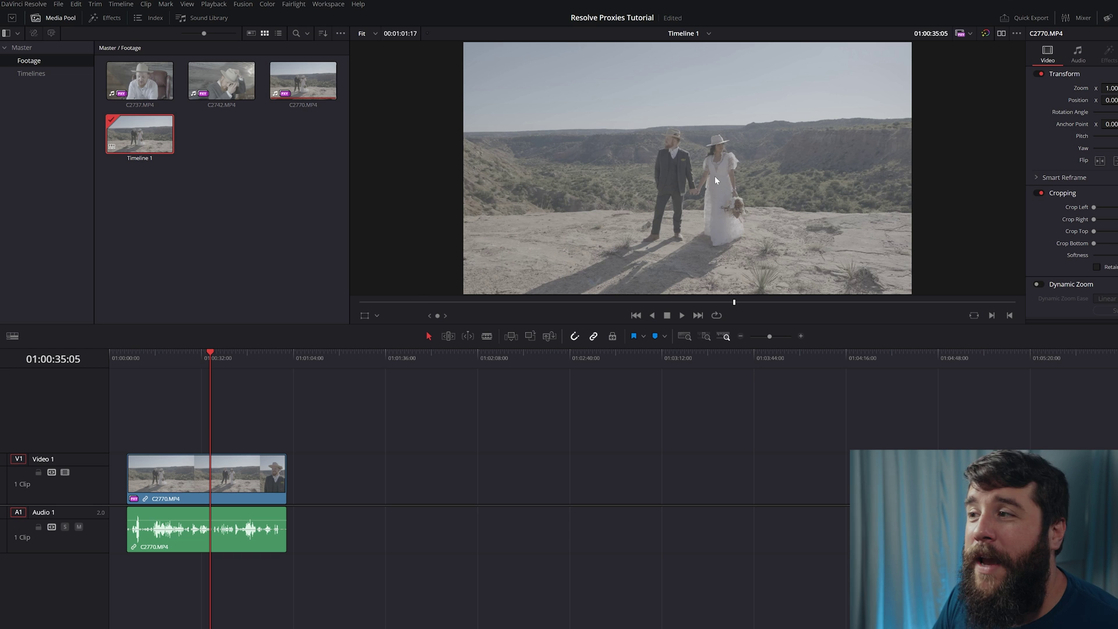
pyautogui.scroll(1, 711, 179)
pyautogui.scroll(1, 709, 179)
pyautogui.scroll(1, 711, 169)
pyautogui.scroll(-1, 710, 169)
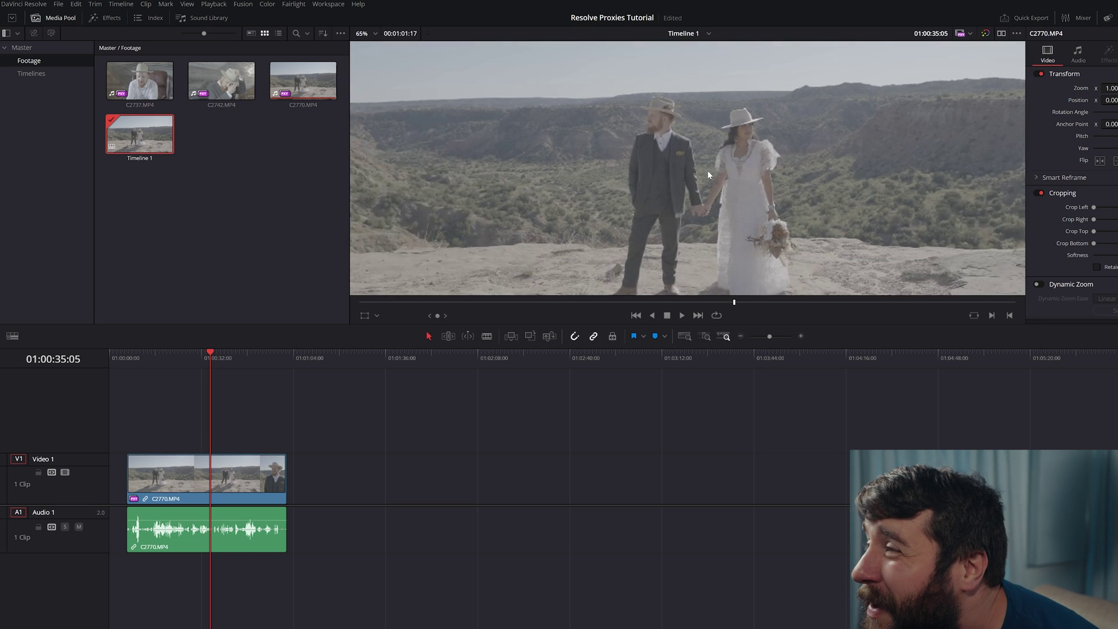
pyautogui.scroll(-1, 708, 170)
pyautogui.scroll(-1, 708, 171)
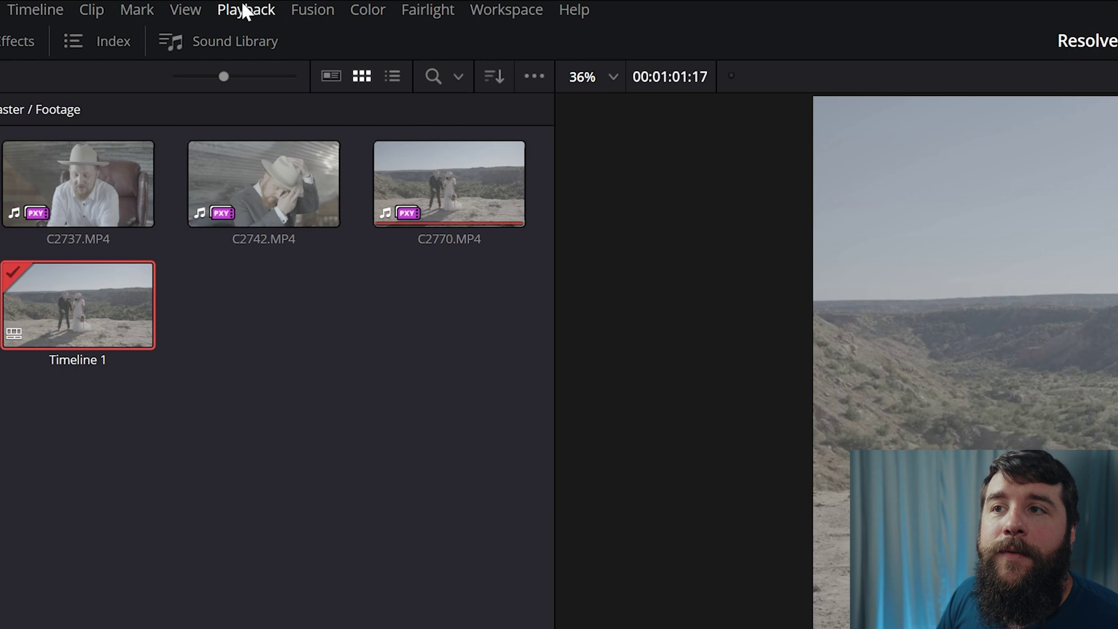
# Switch Proxy Handling to Prefer Camera Originals, then back to Prefer Proxies
pyautogui.click(214, 4)
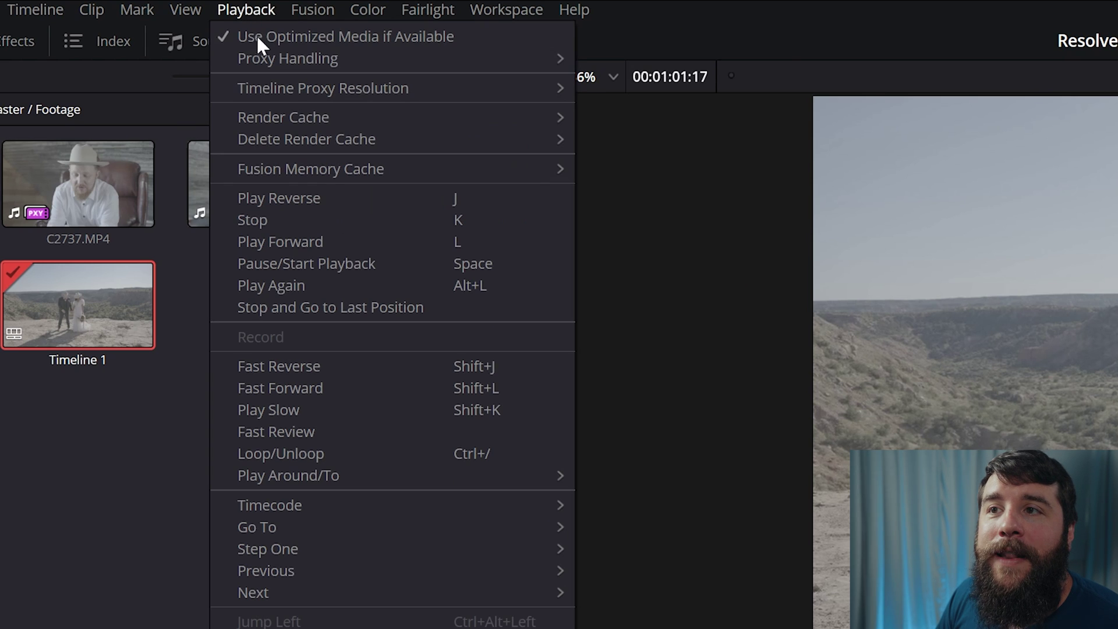
pyautogui.moveTo(287, 58)
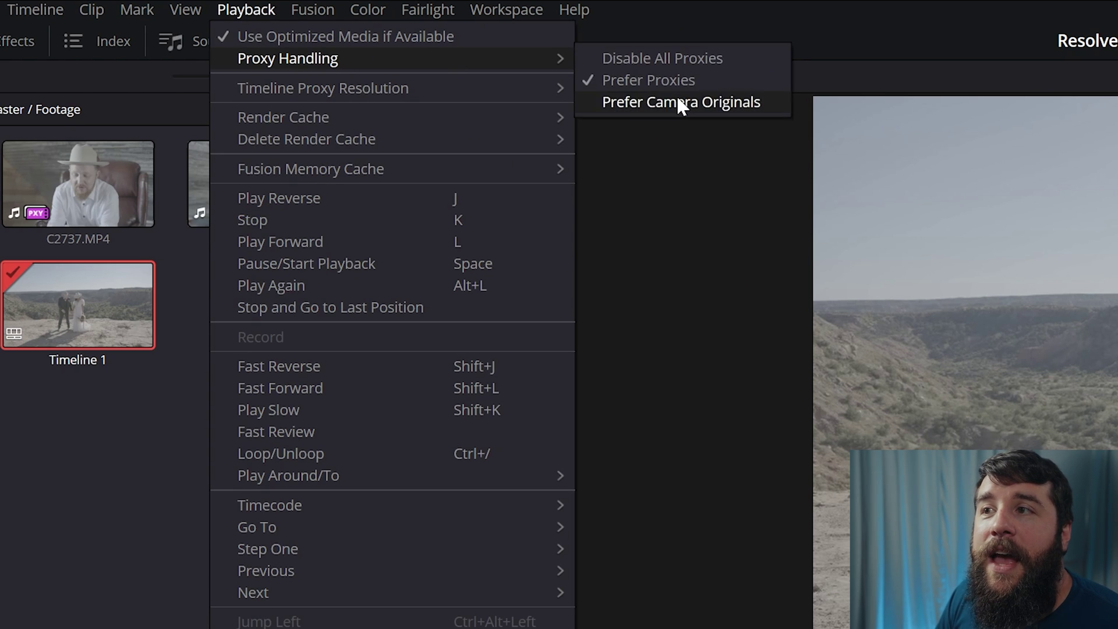
pyautogui.click(676, 103)
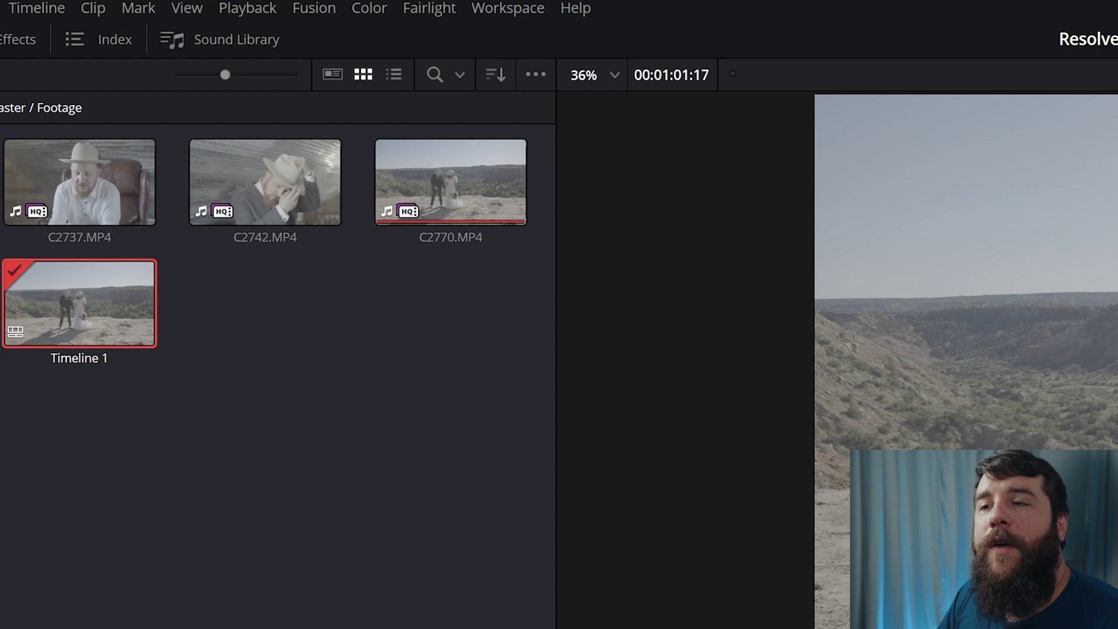
pyautogui.click(249, 10)
pyautogui.moveTo(289, 56)
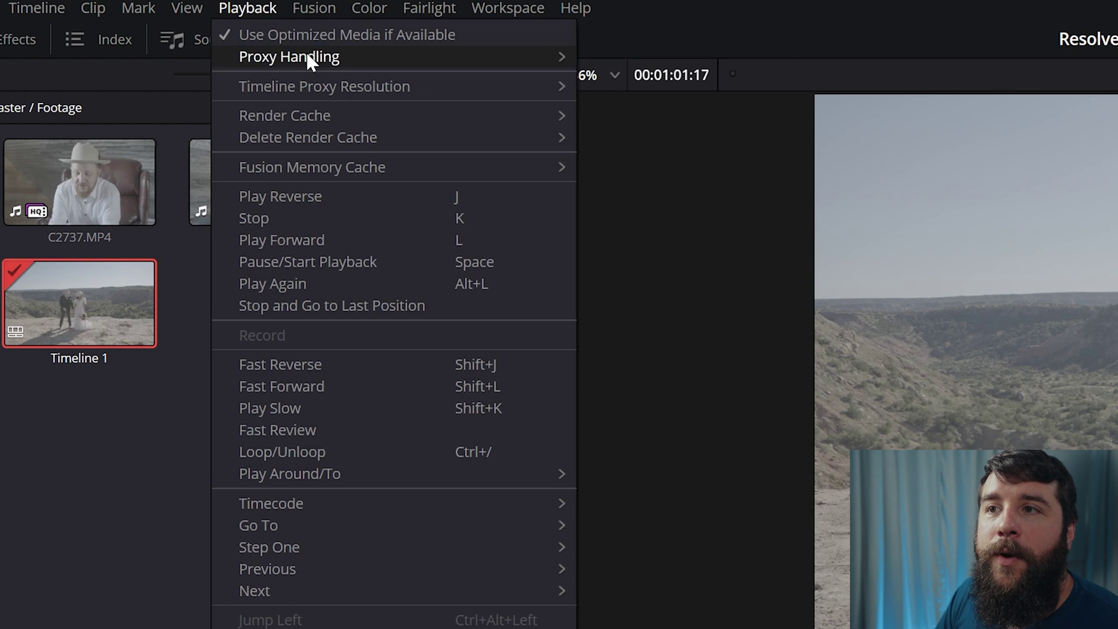
pyautogui.click(650, 79)
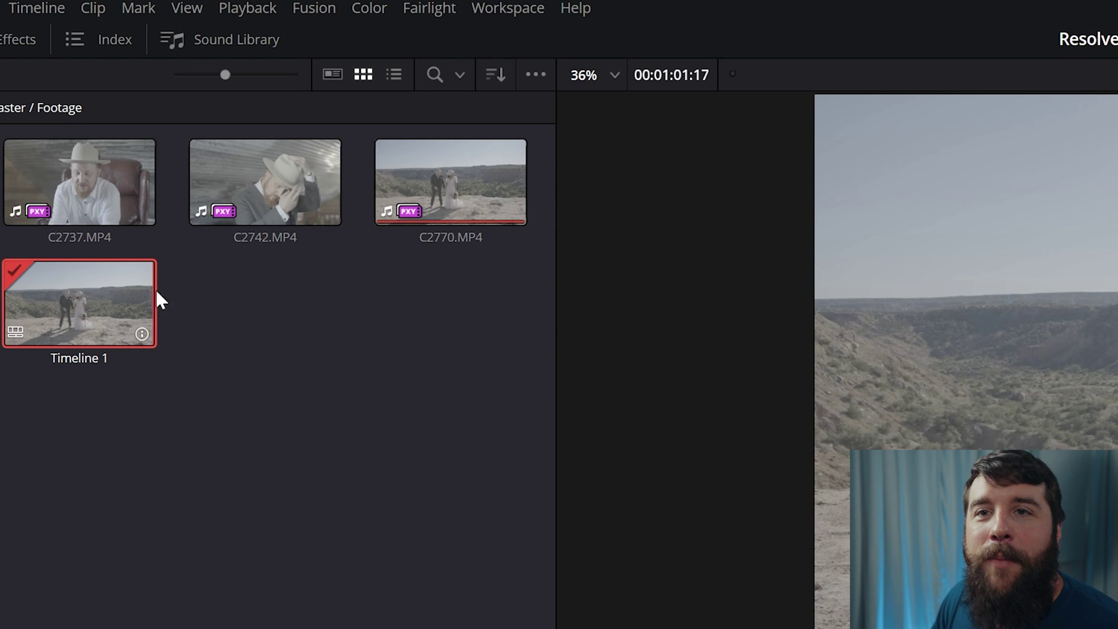
pyautogui.click(273, 16)
pyautogui.moveTo(289, 57)
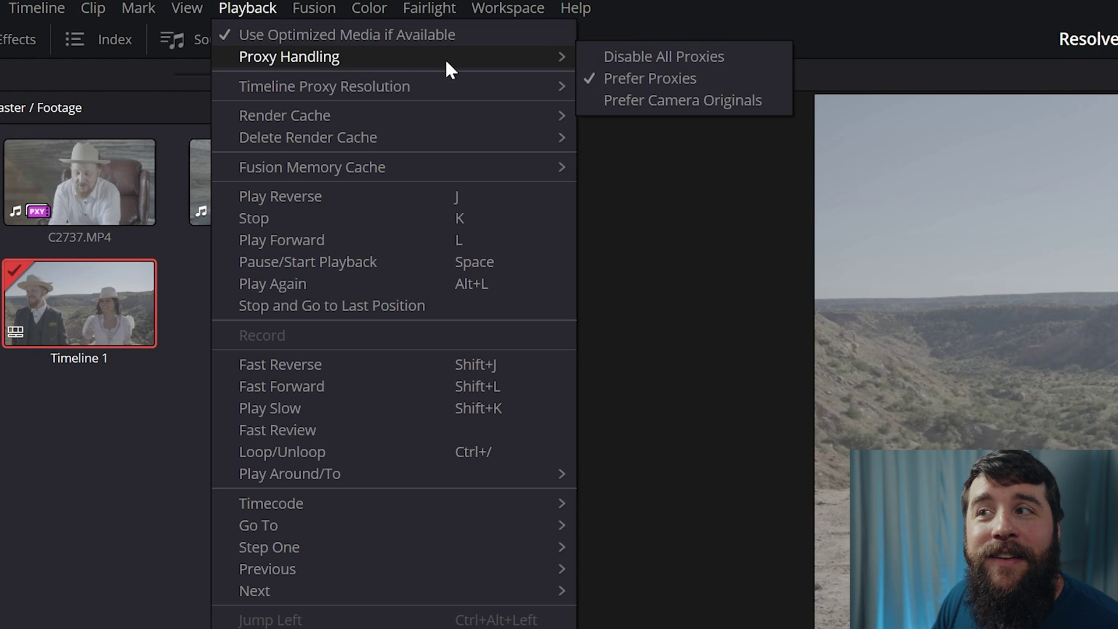
pyautogui.click(640, 53)
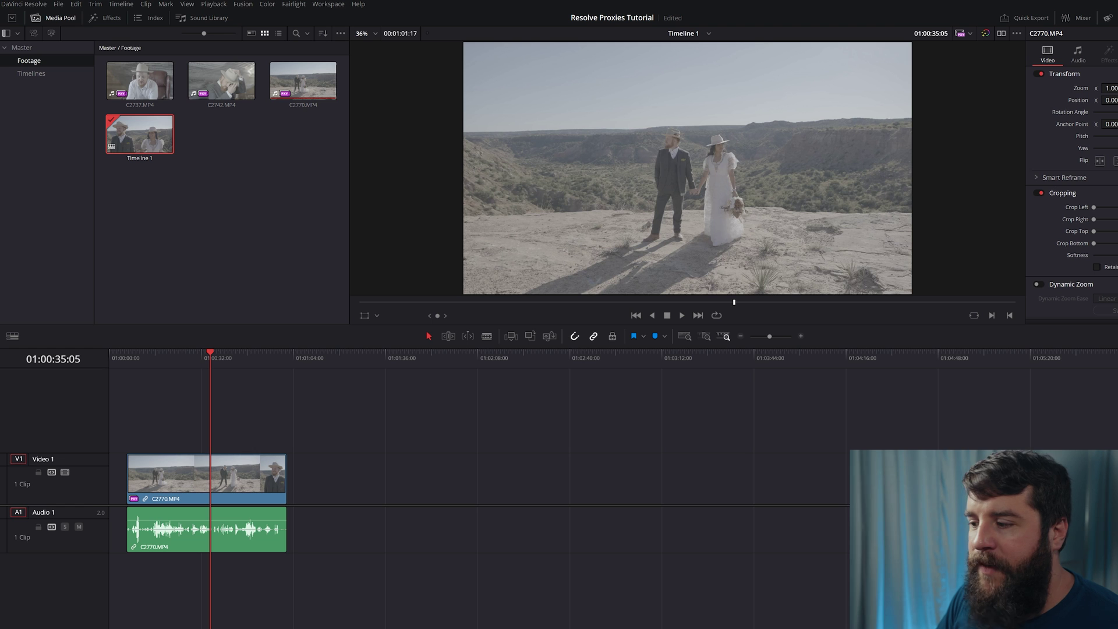
pyautogui.hotkey('shift', '8')
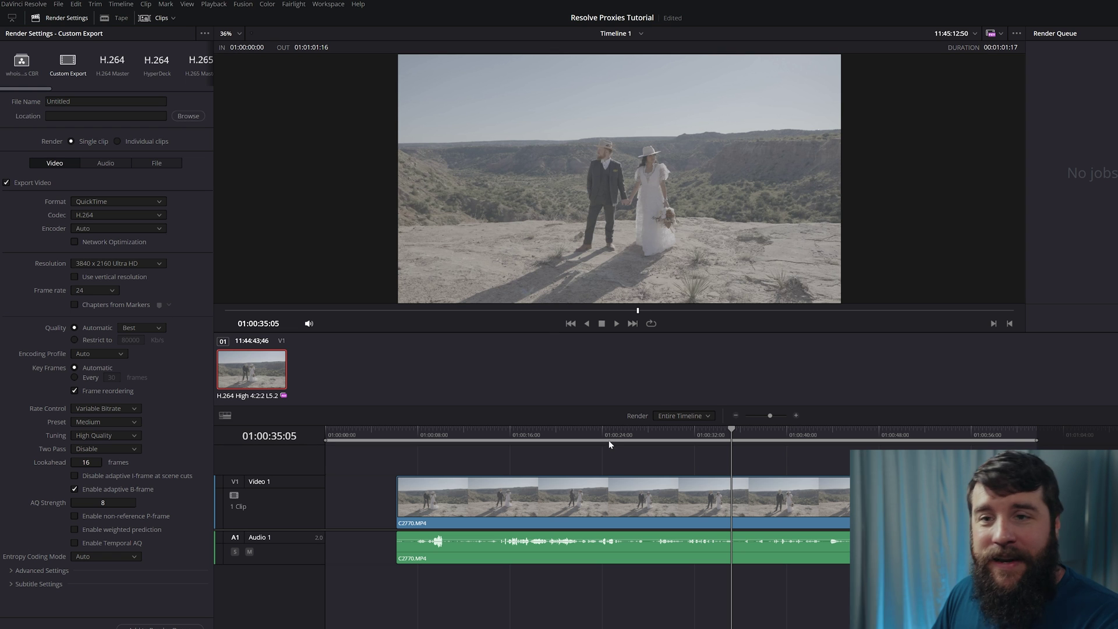
pyautogui.hotkey('shift', '4')
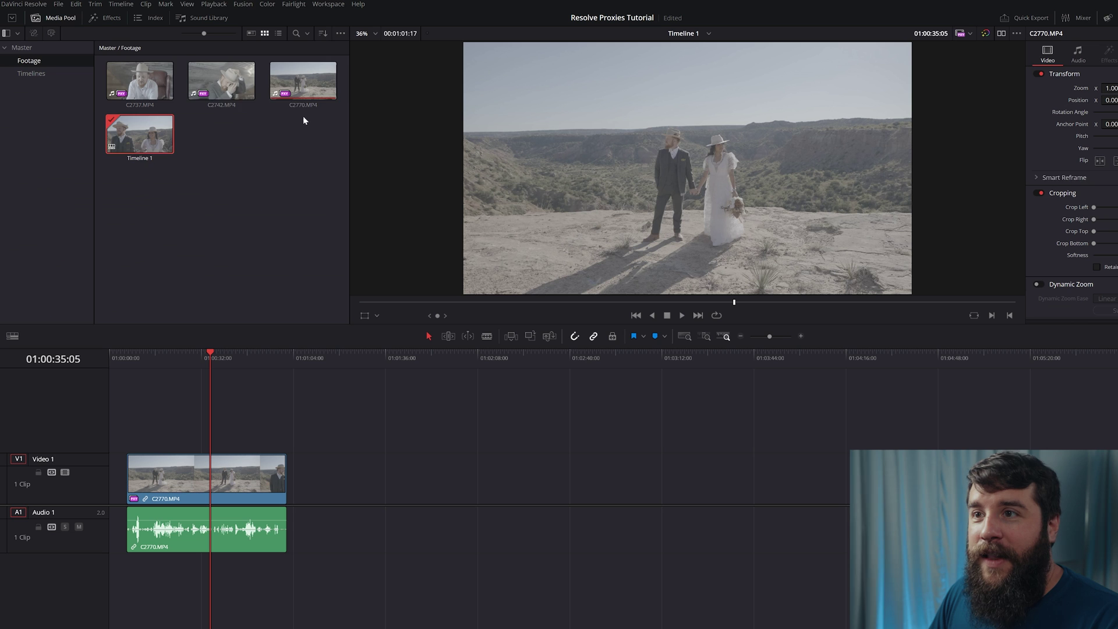
pyautogui.rightClick(163, 76)
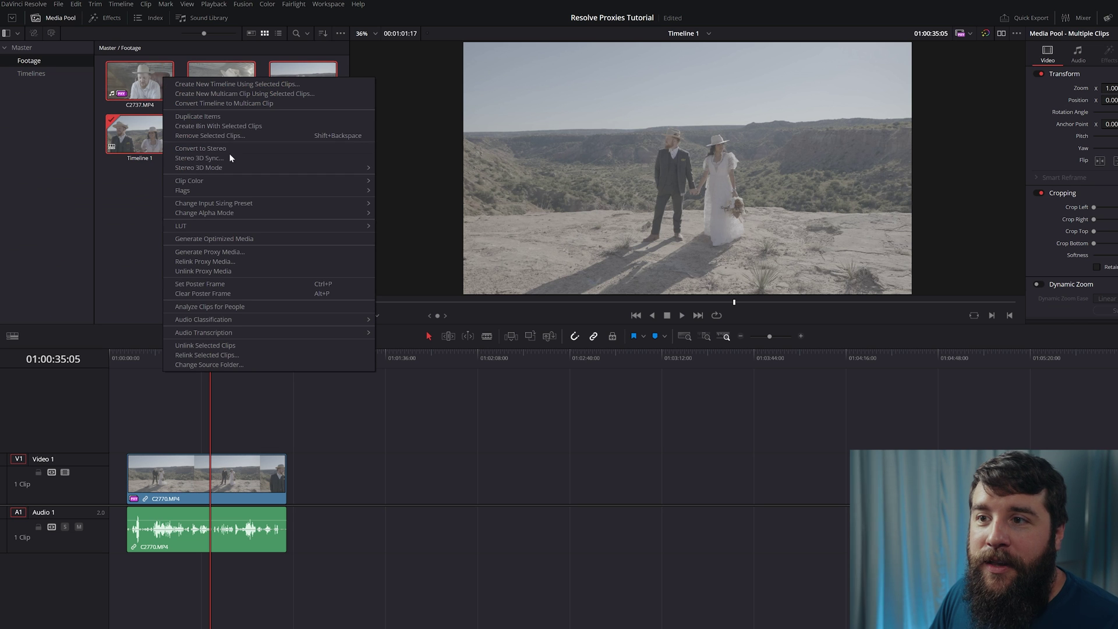
pyautogui.click(118, 251)
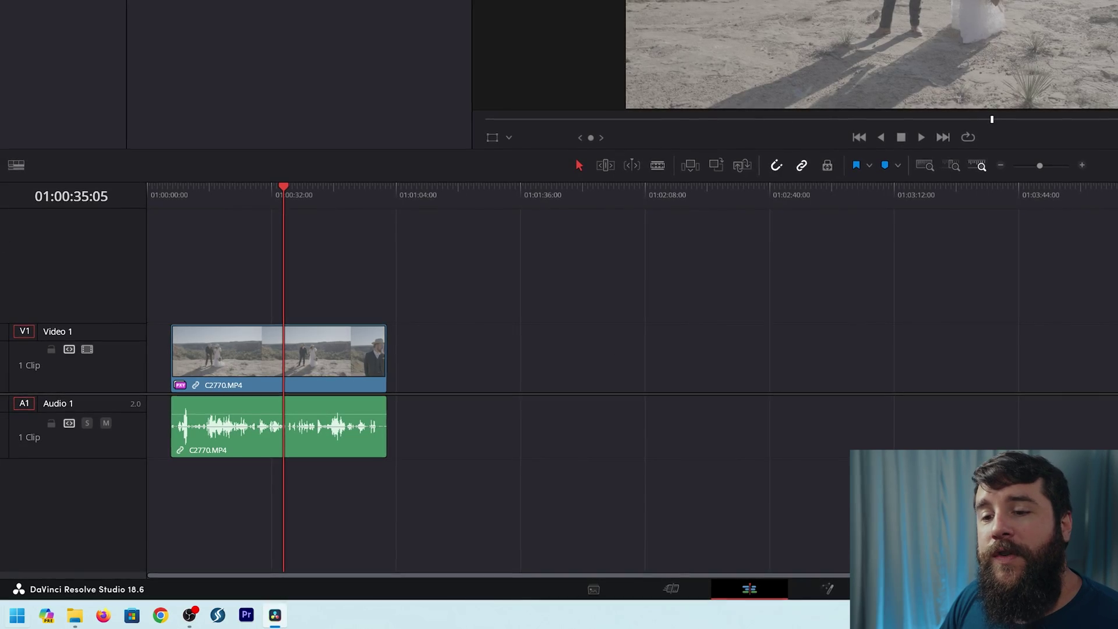
pyautogui.press('super')
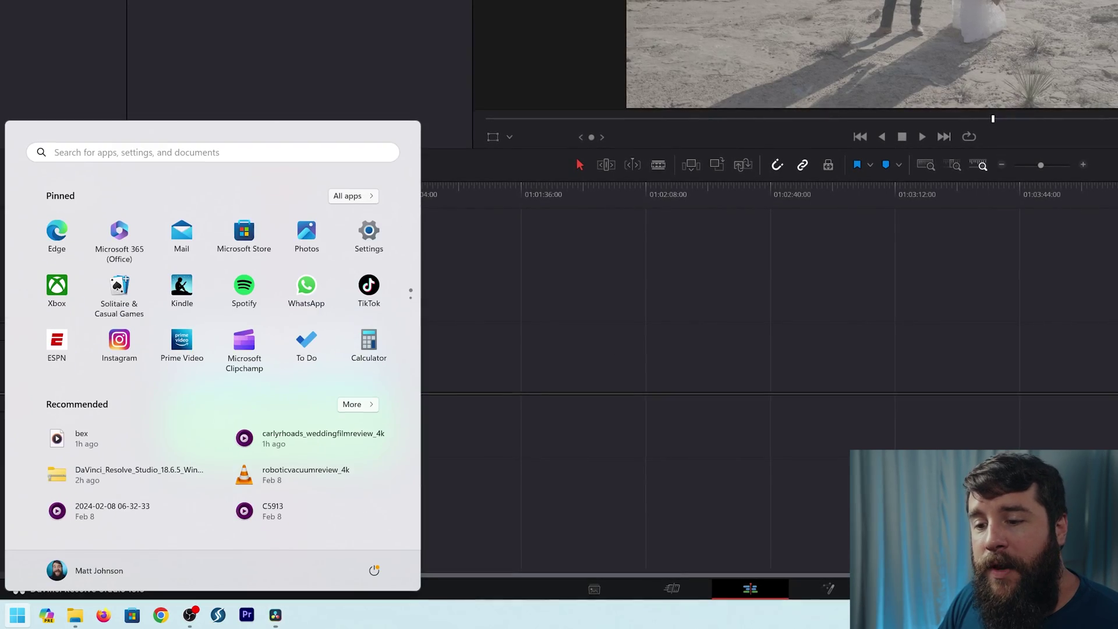
pyautogui.write('blackmagic')
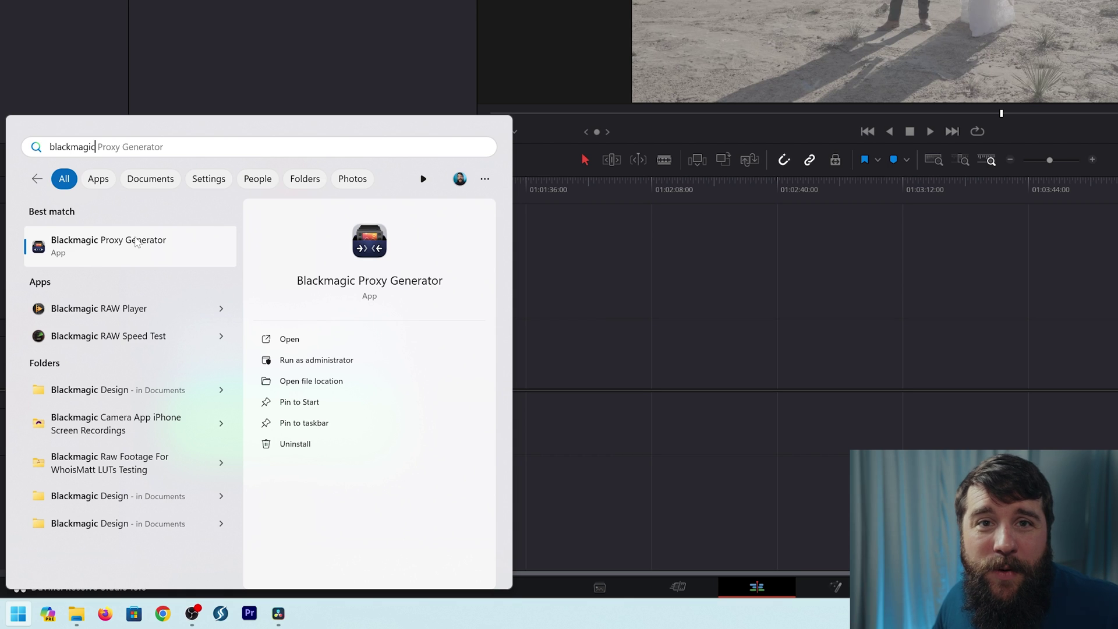
pyautogui.press('Escape')
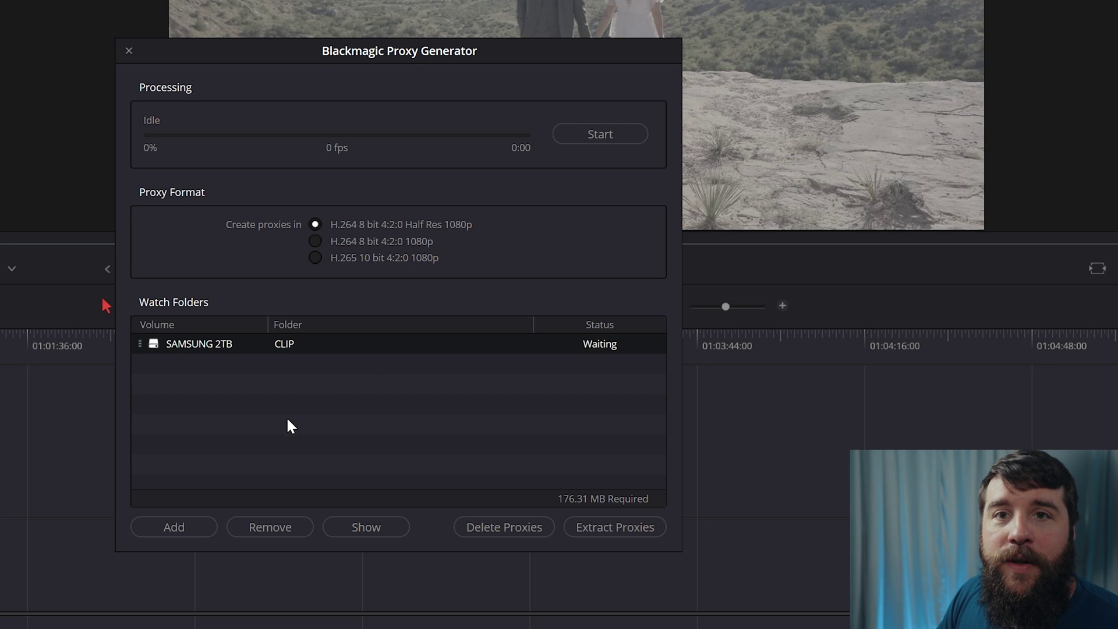
# Replace the SAMSUNG 2TB watch folder with the Footage folder and start proxy generation
pyautogui.click(270, 527)
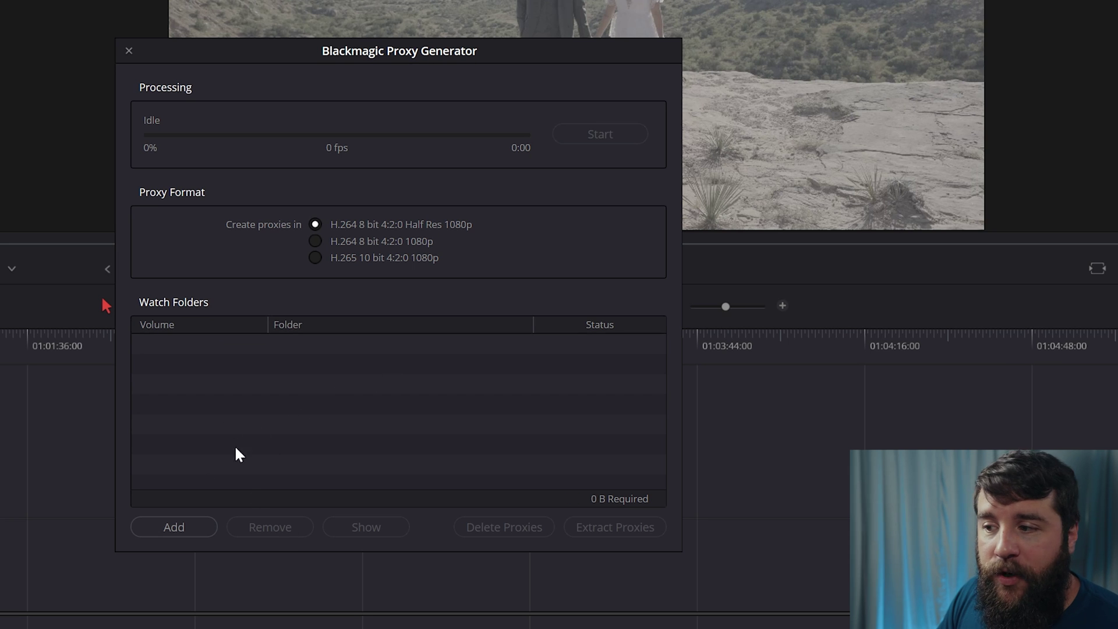
pyautogui.click(195, 531)
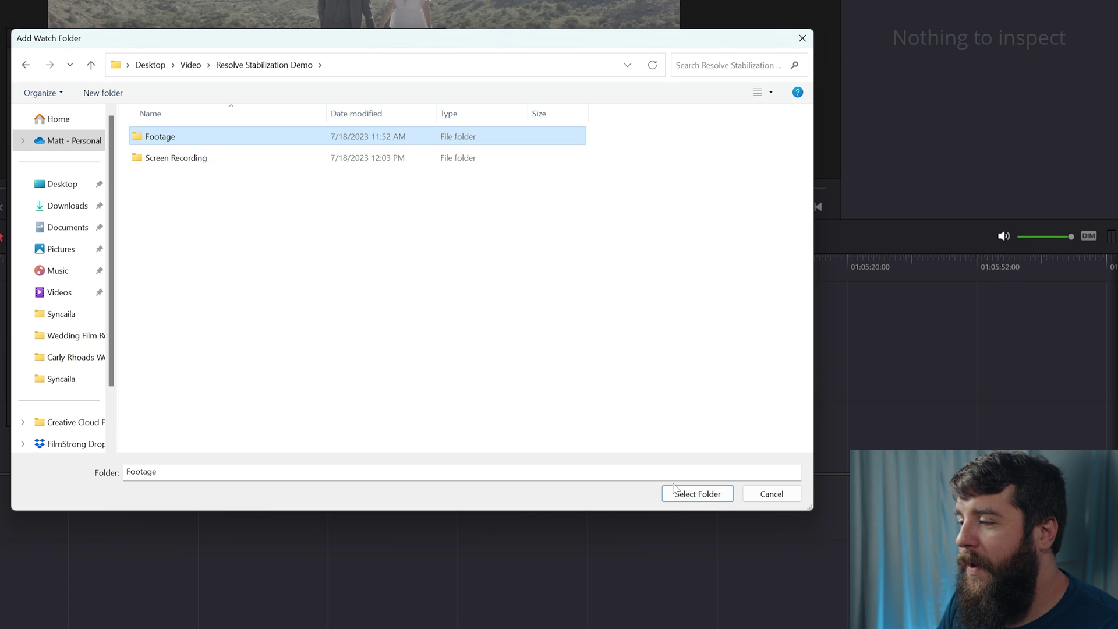
pyautogui.click(697, 494)
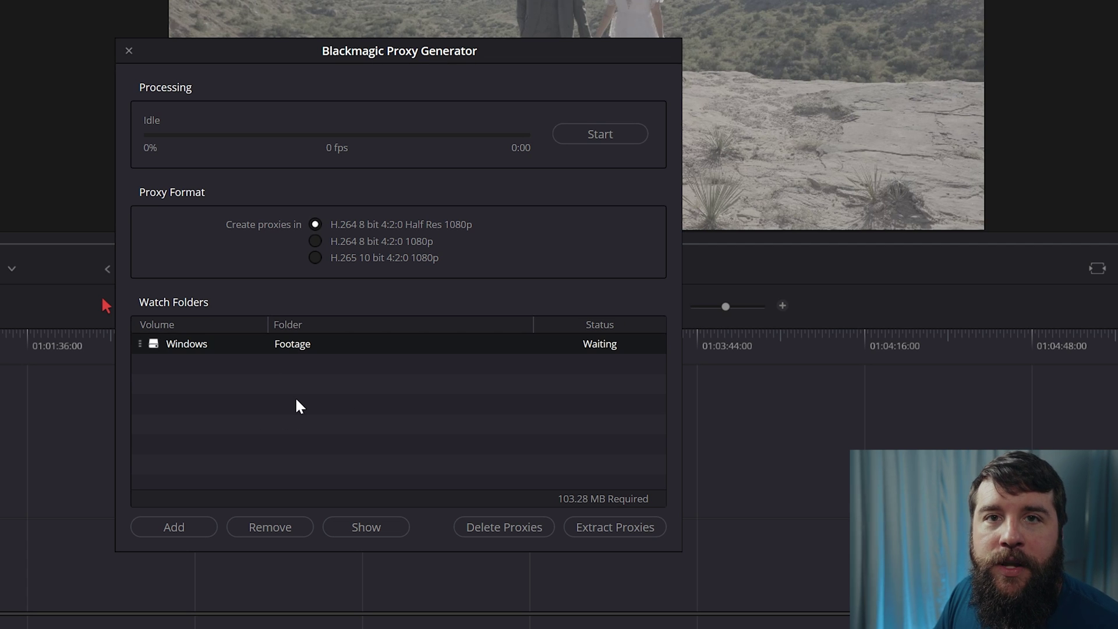
pyautogui.click(600, 135)
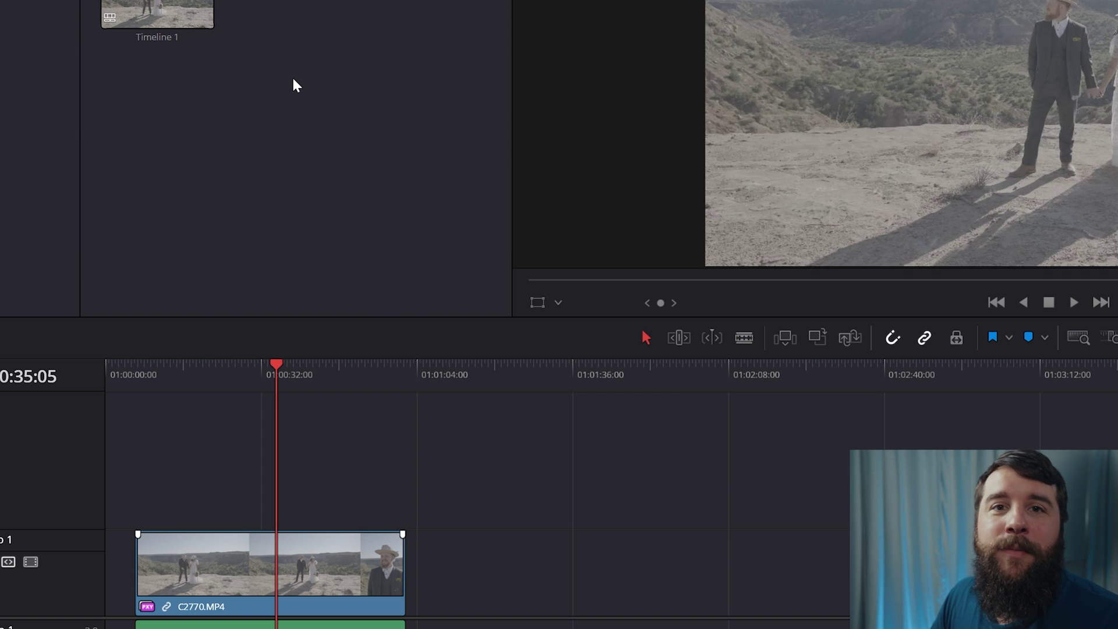
pyautogui.rightClick(299, 589)
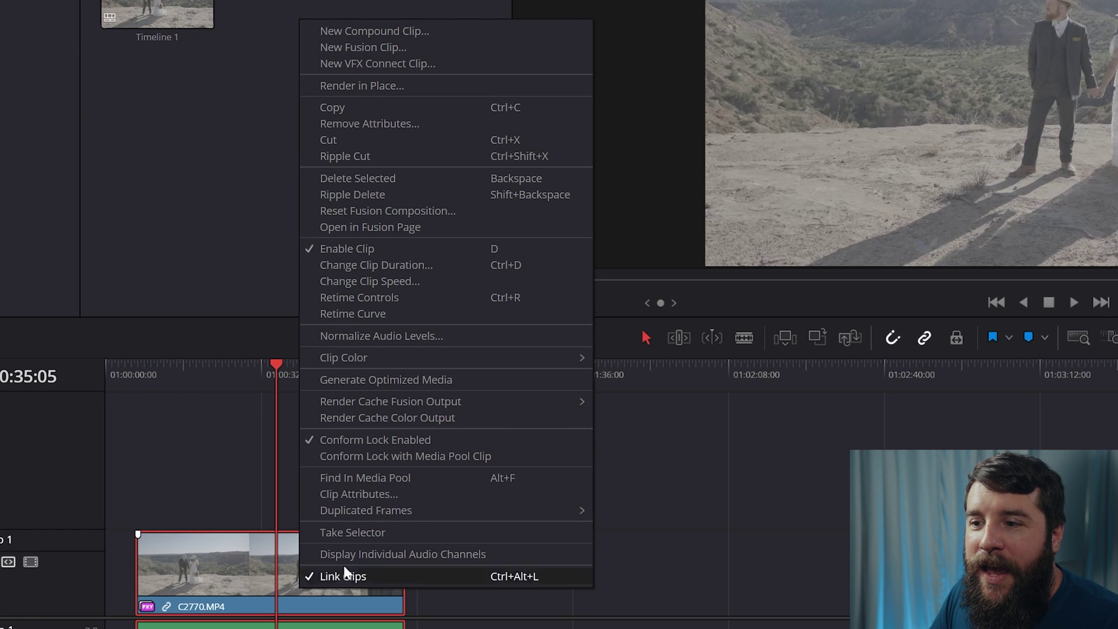
pyautogui.click(374, 281)
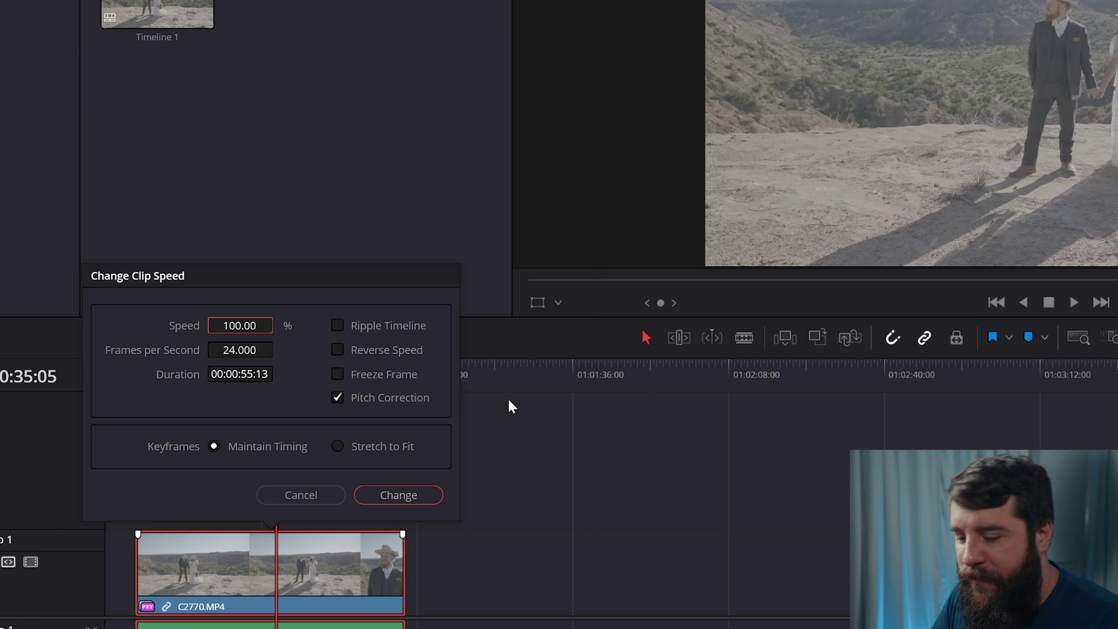
pyautogui.write('40')
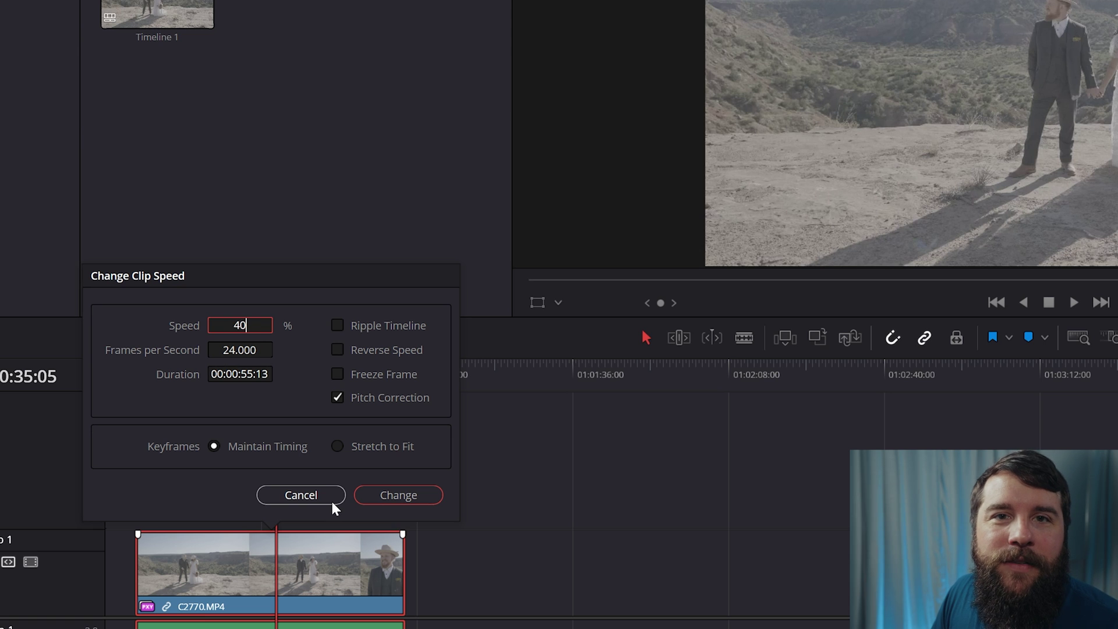
pyautogui.click(332, 498)
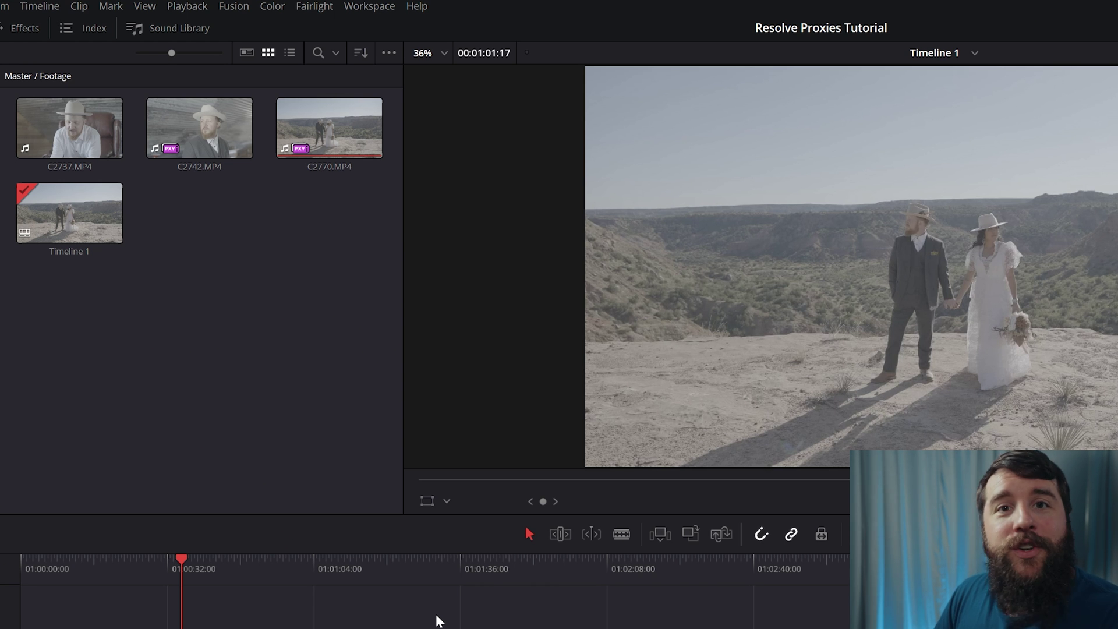
# Set C2770.MP4's video frame rate to 23.976 in Clip Attributes
pyautogui.click(333, 133)
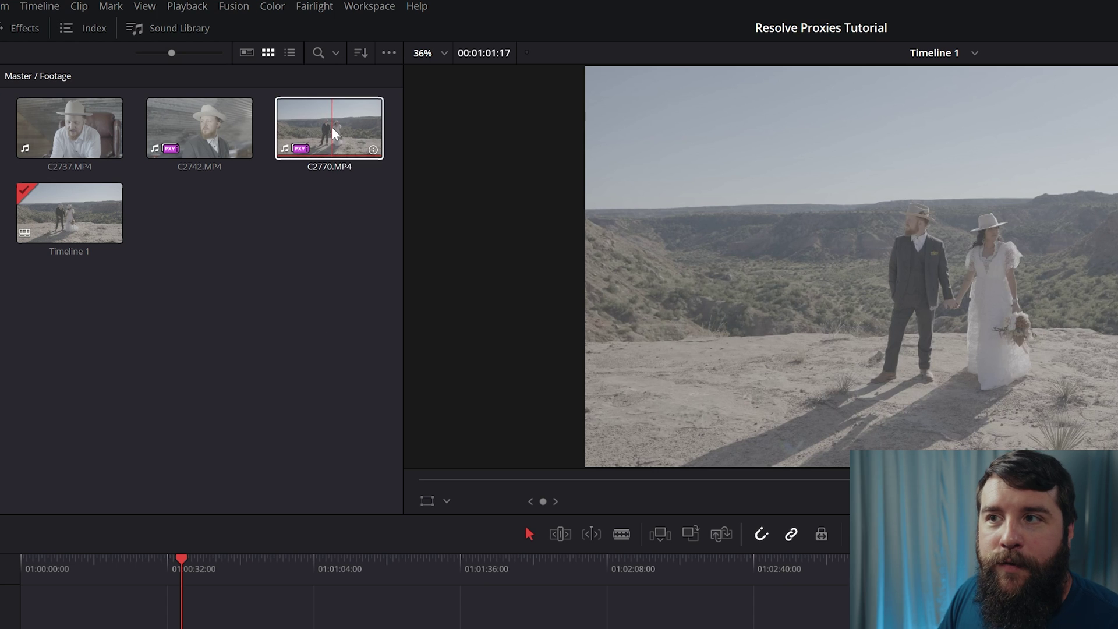
pyautogui.rightClick(333, 133)
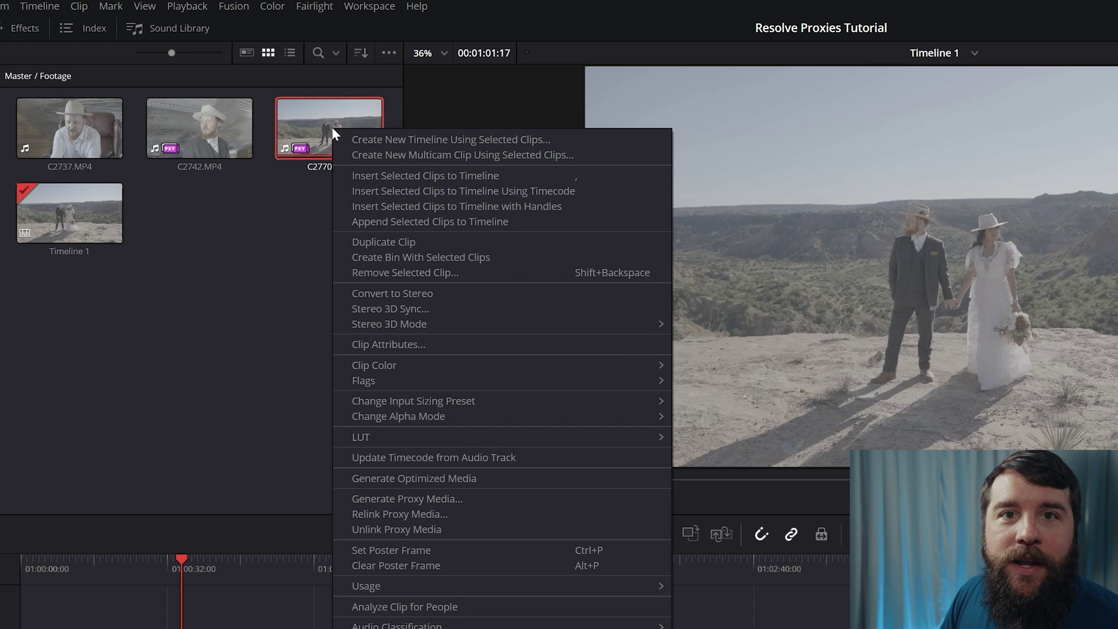
pyautogui.click(403, 345)
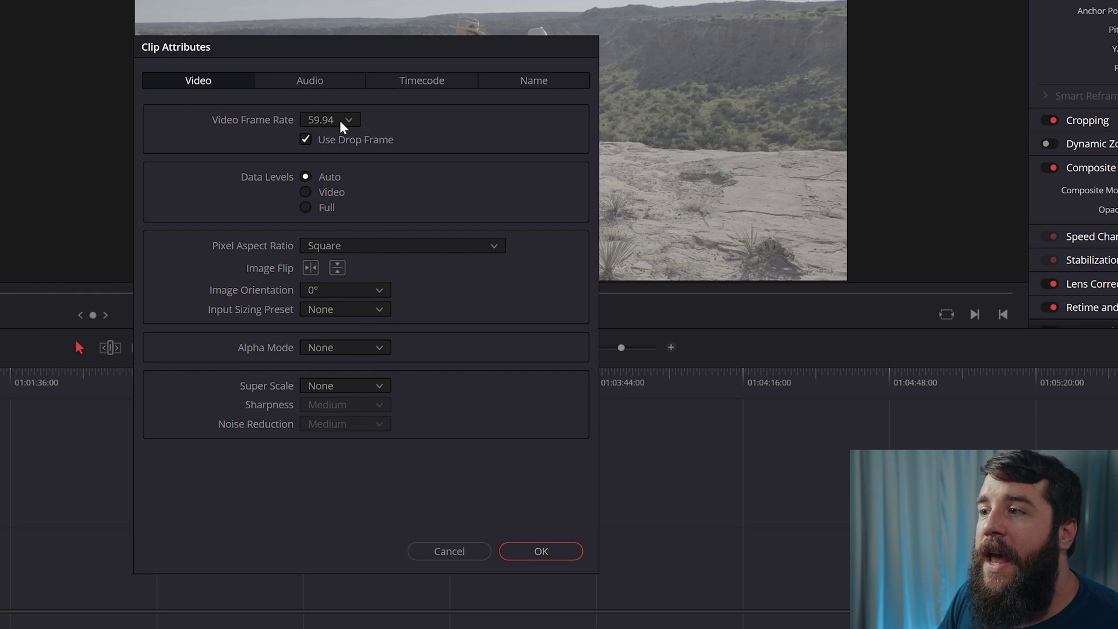
pyautogui.click(340, 119)
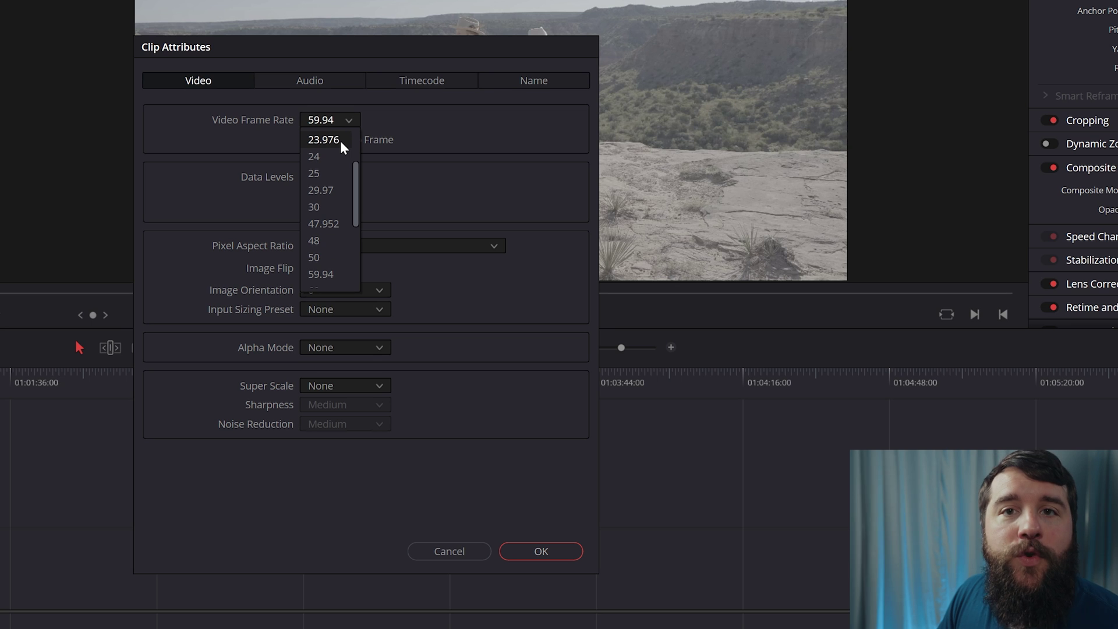
pyautogui.click(340, 141)
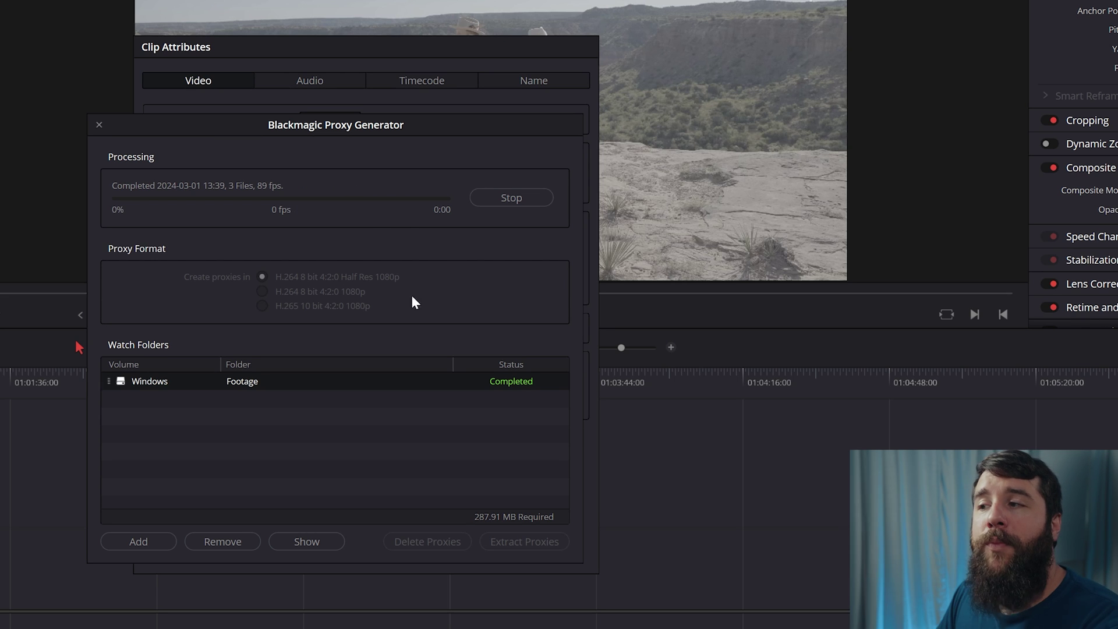
# Cancel the Clip Attributes window to return to the media pool
pyautogui.click(334, 45)
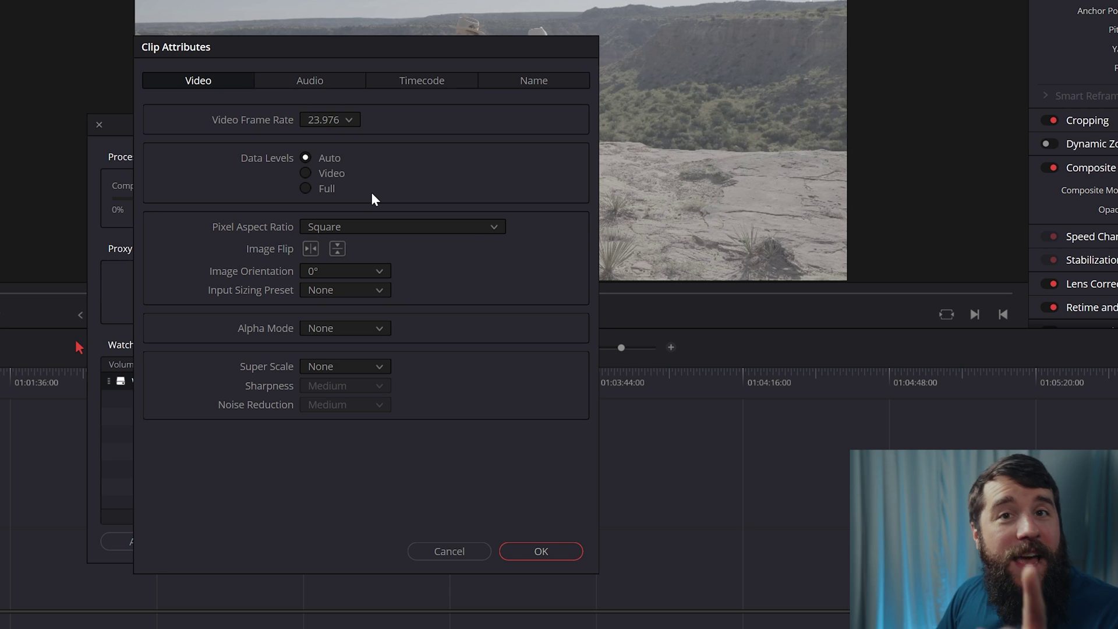
pyautogui.click(428, 551)
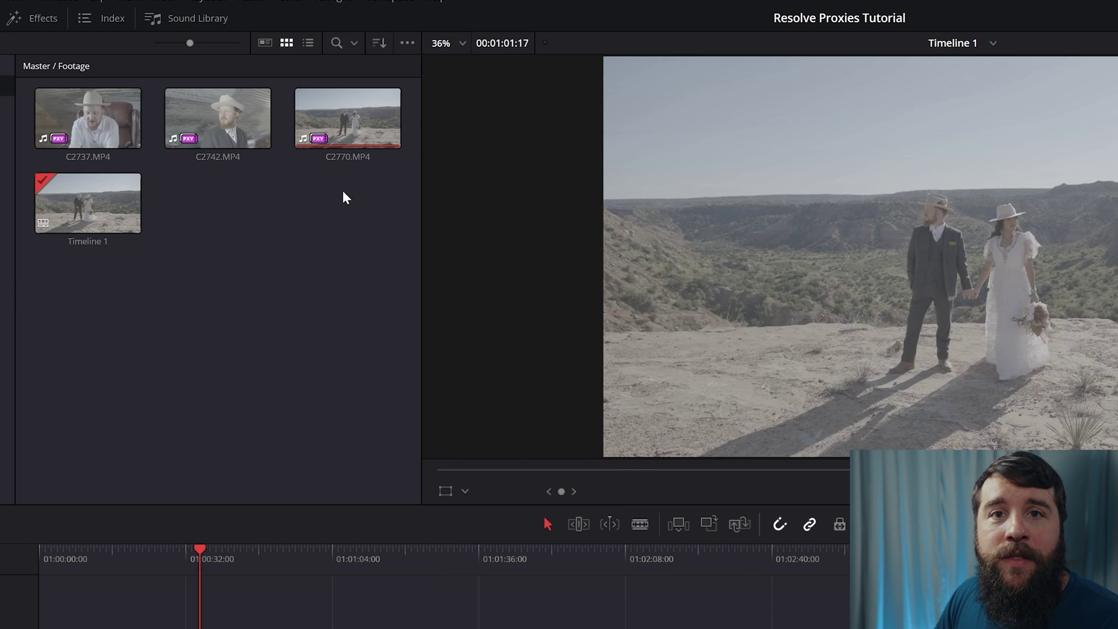
pyautogui.rightClick(358, 120)
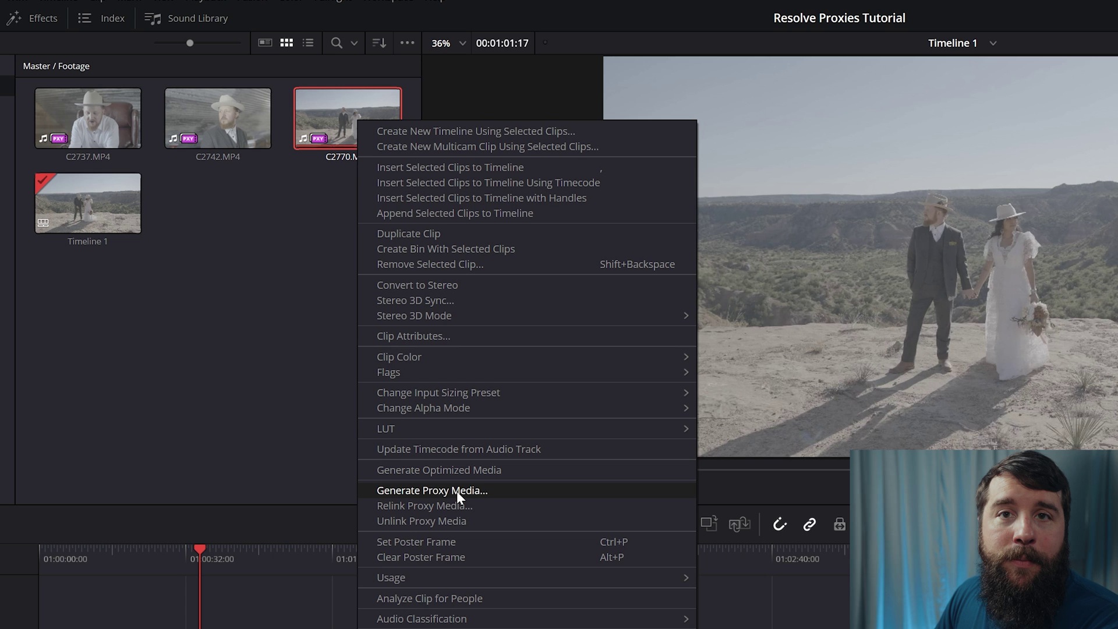
pyautogui.click(244, 398)
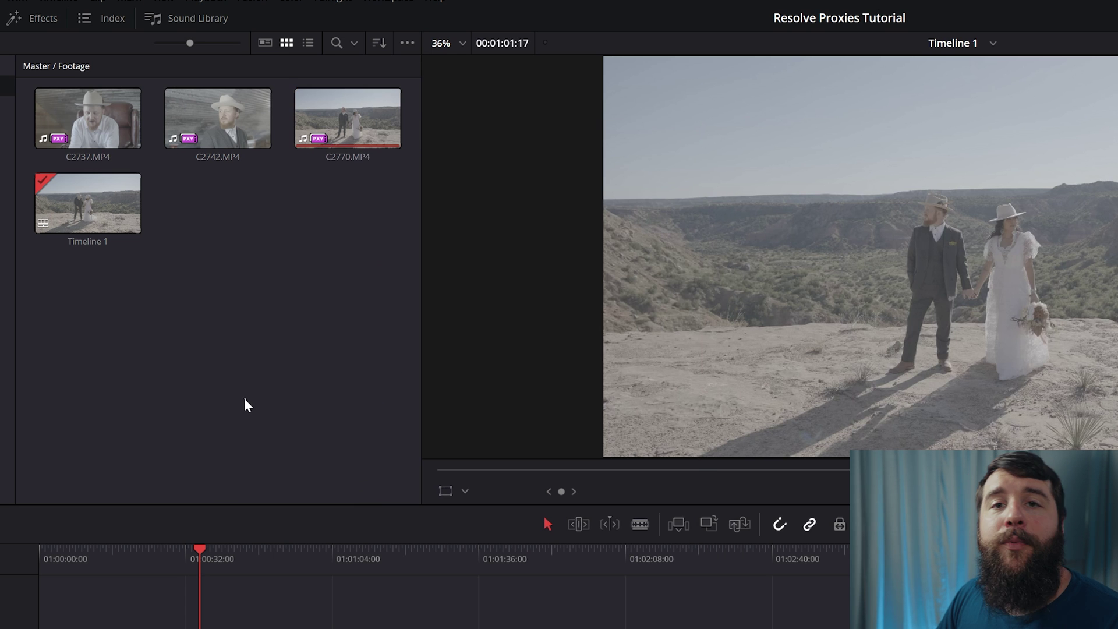